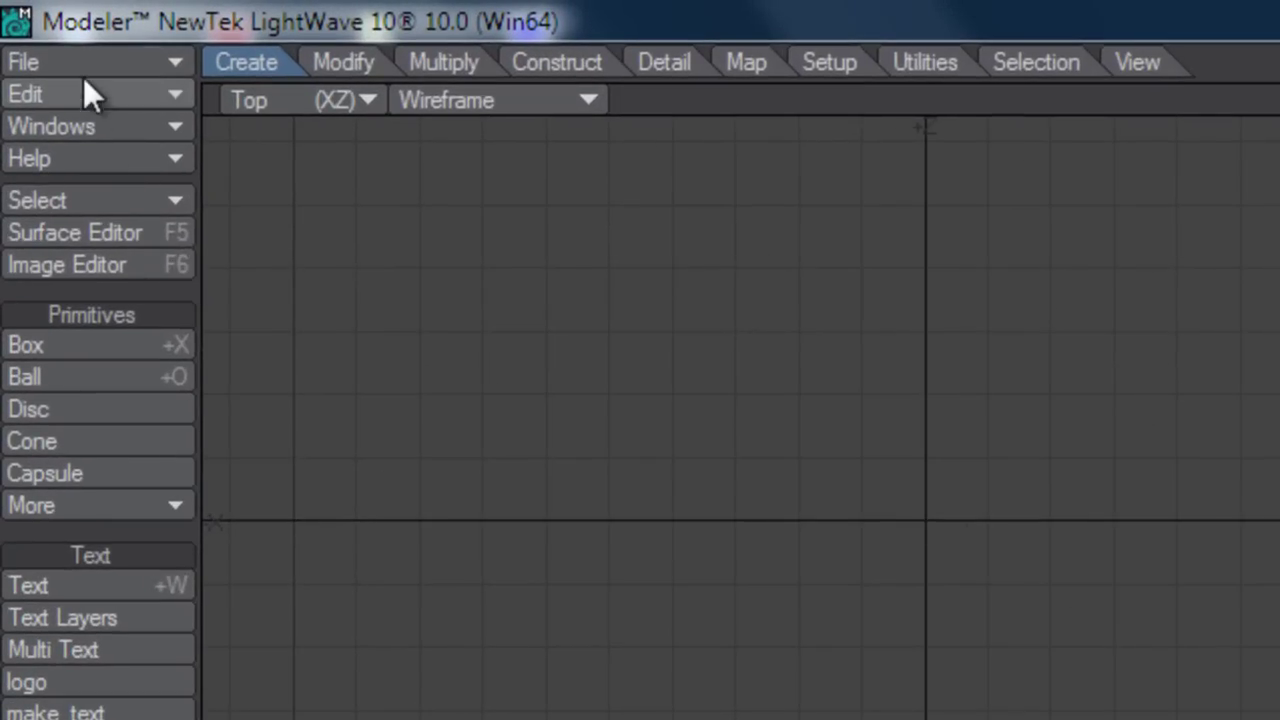
# Load the object file bugatti.lwo from the Bugatti objects folder
pyautogui.click(83, 67)
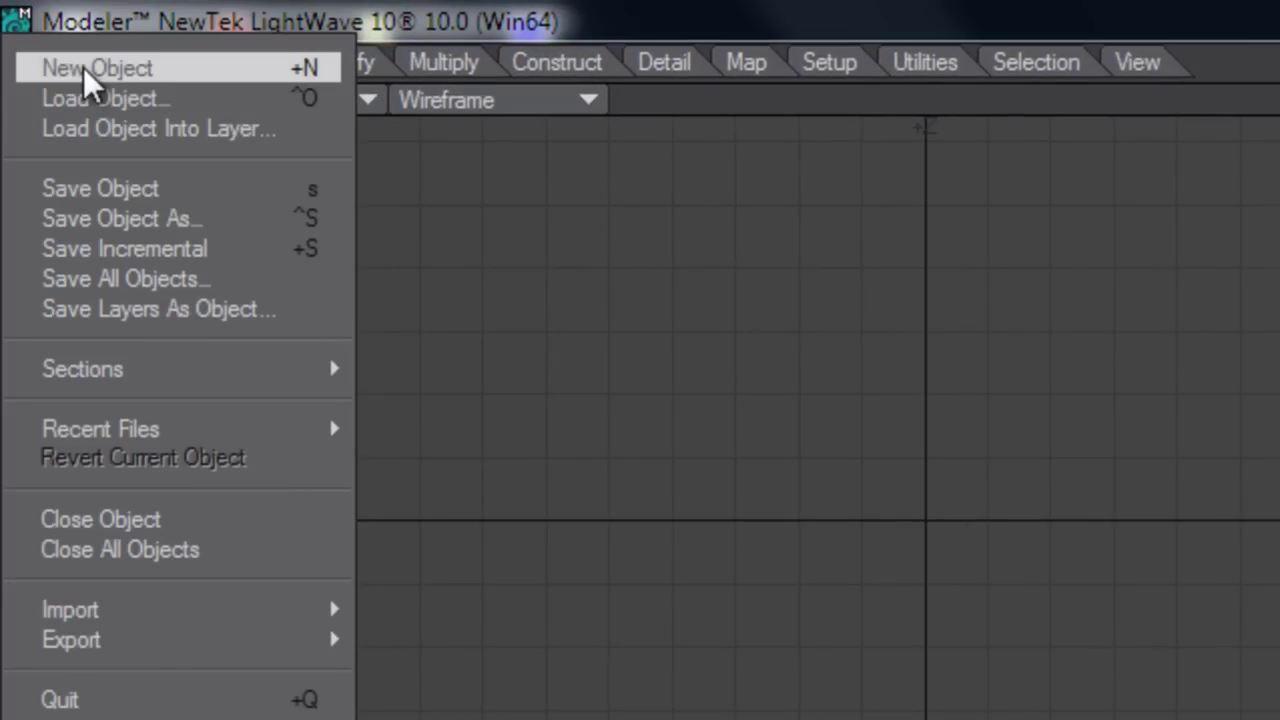
pyautogui.click(89, 97)
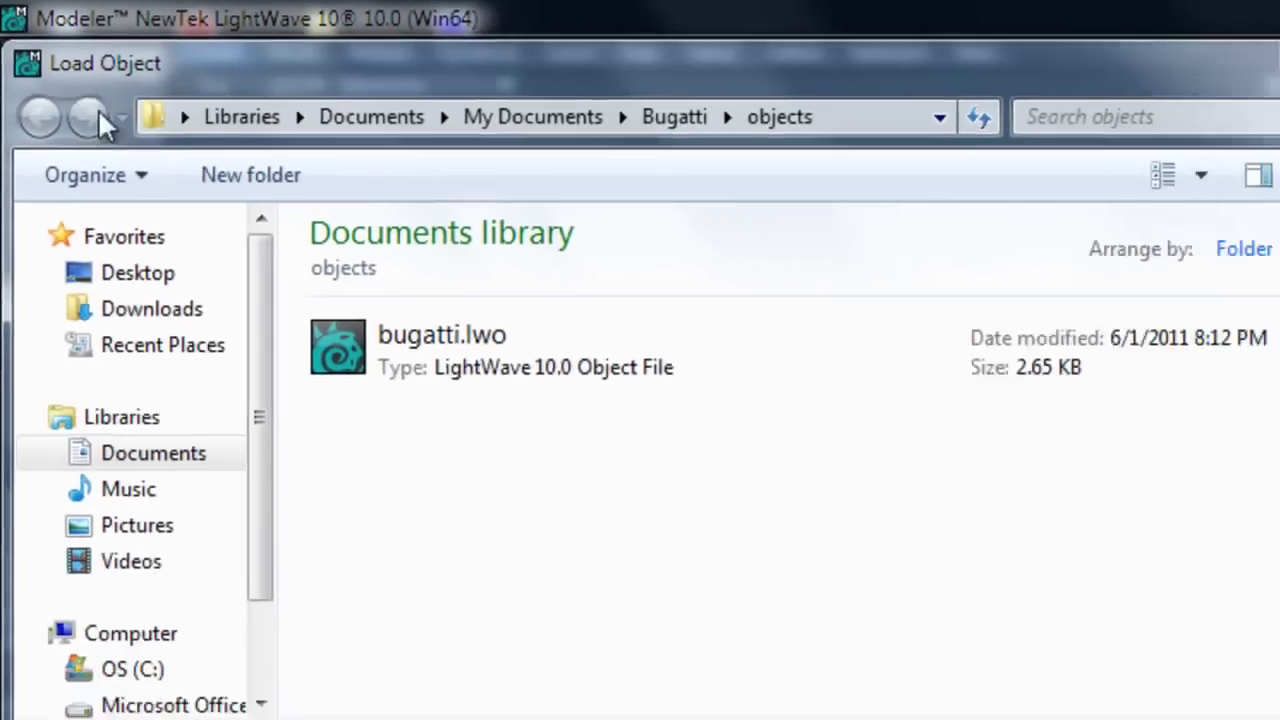
pyautogui.click(337, 359)
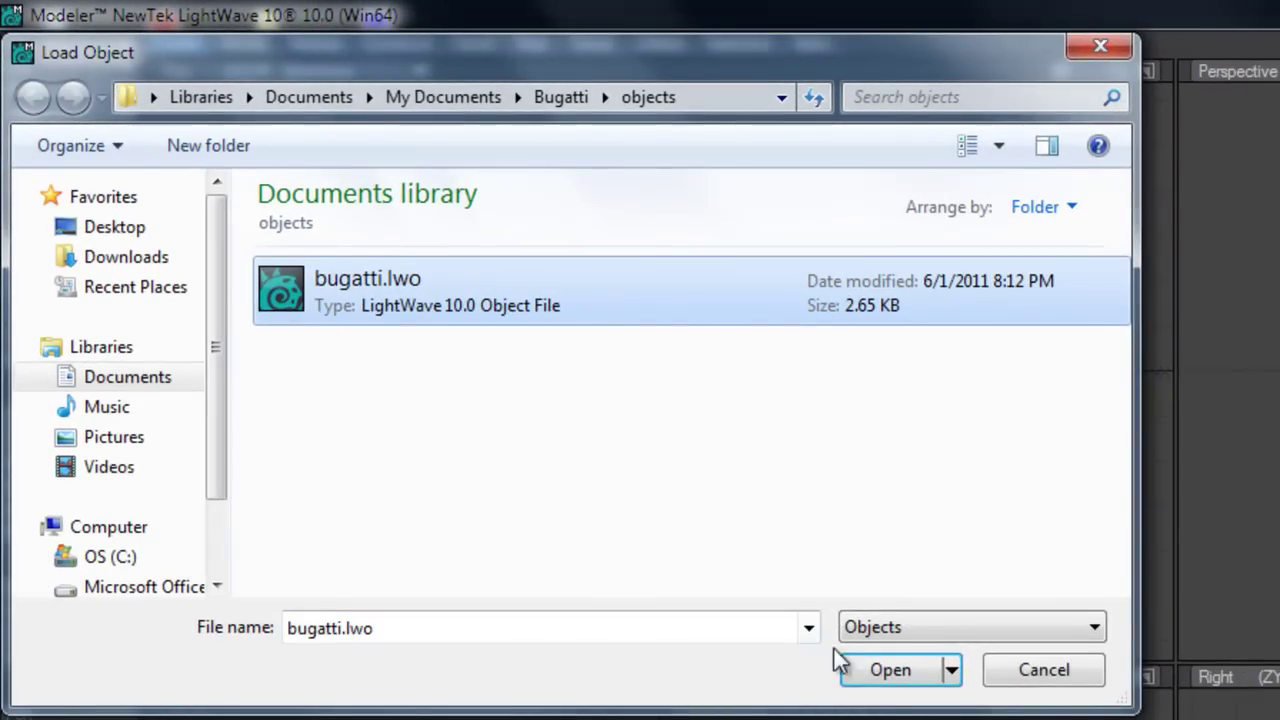
pyautogui.click(890, 671)
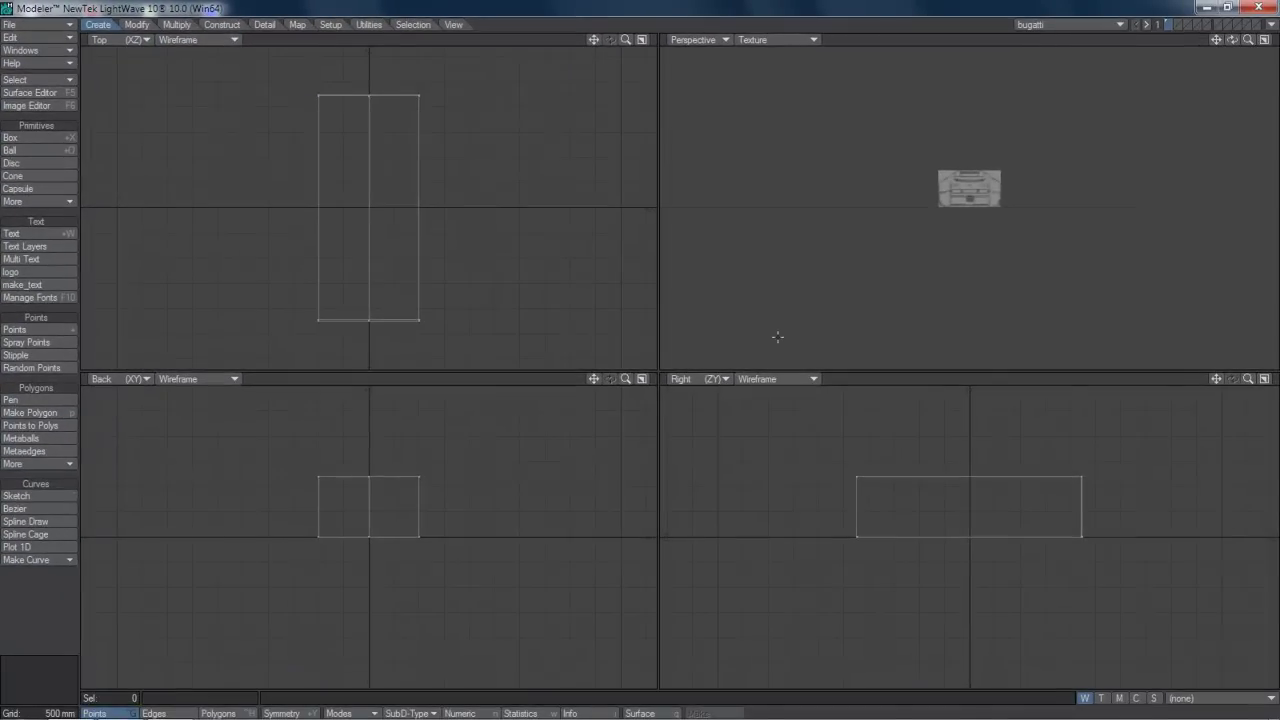
# Examine the textured blueprint planes from several angles in an enlarged perspective view, then return to the fitted four-view layout
pyautogui.moveTo(1248, 41); pyautogui.dragTo(654, 363)
pyautogui.click(1264, 40)
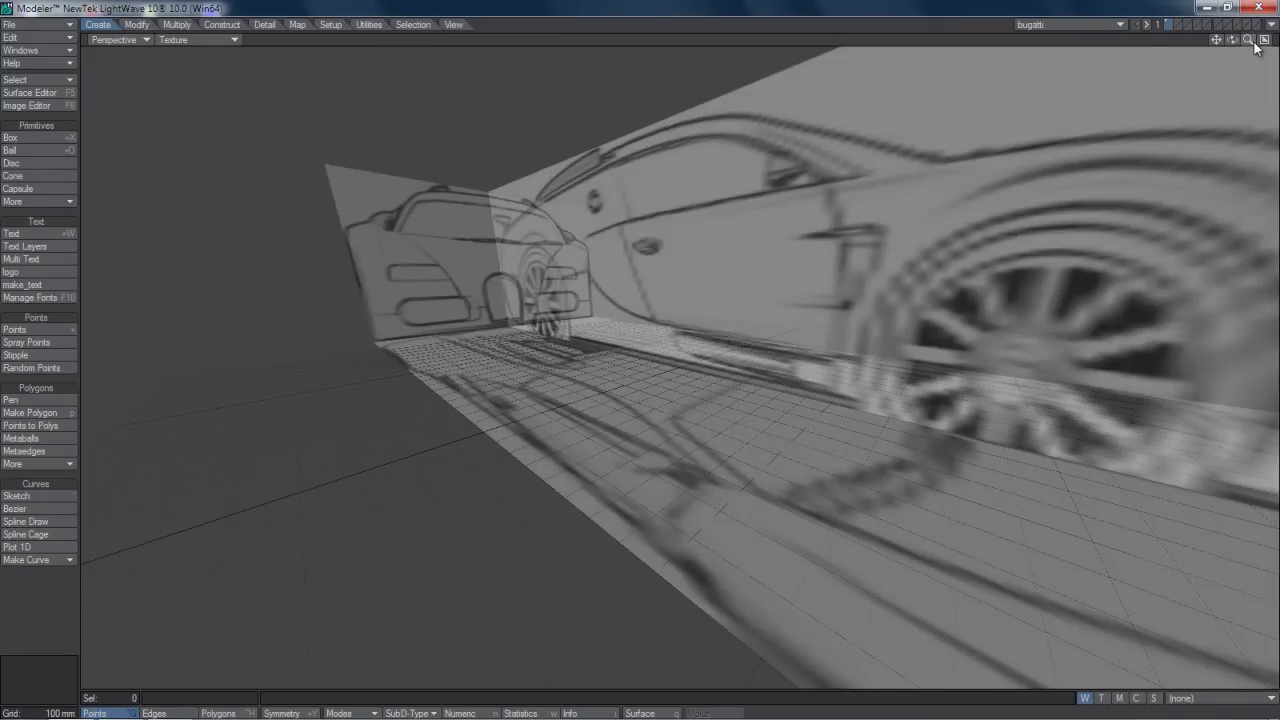
pyautogui.moveTo(1248, 40); pyautogui.dragTo(640, 352)
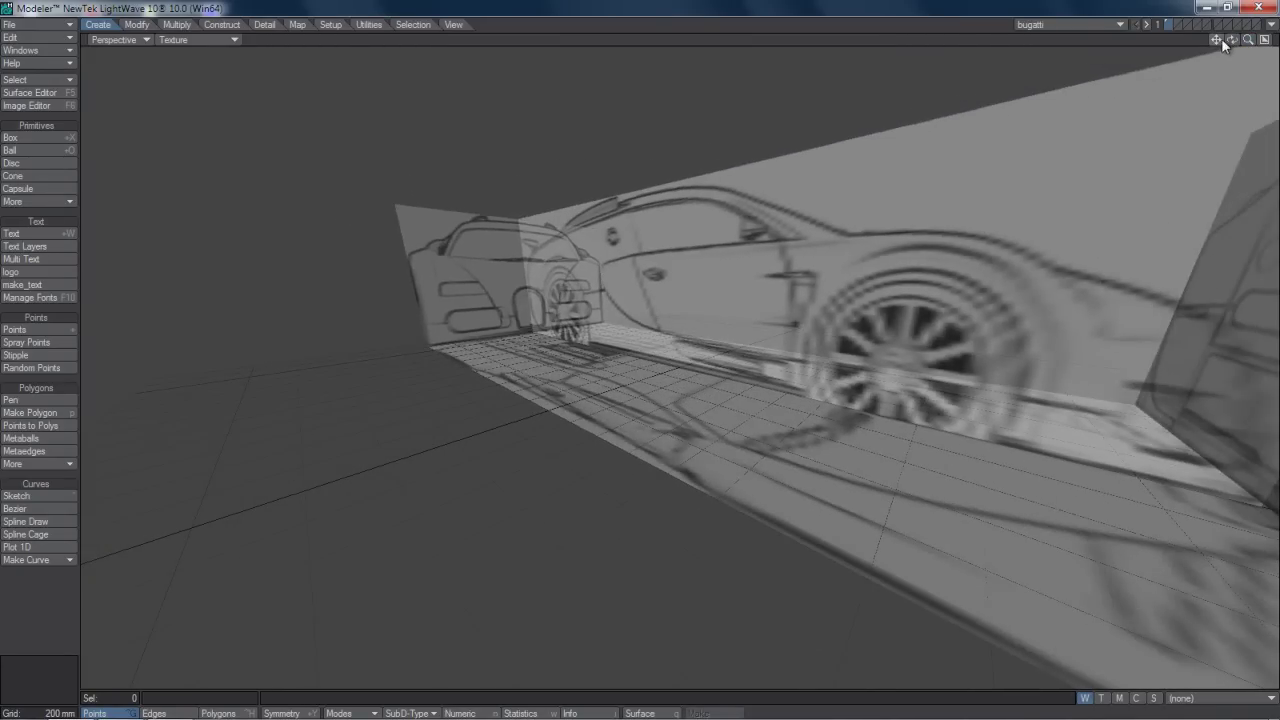
pyautogui.moveTo(1220, 39); pyautogui.dragTo(654, 363)
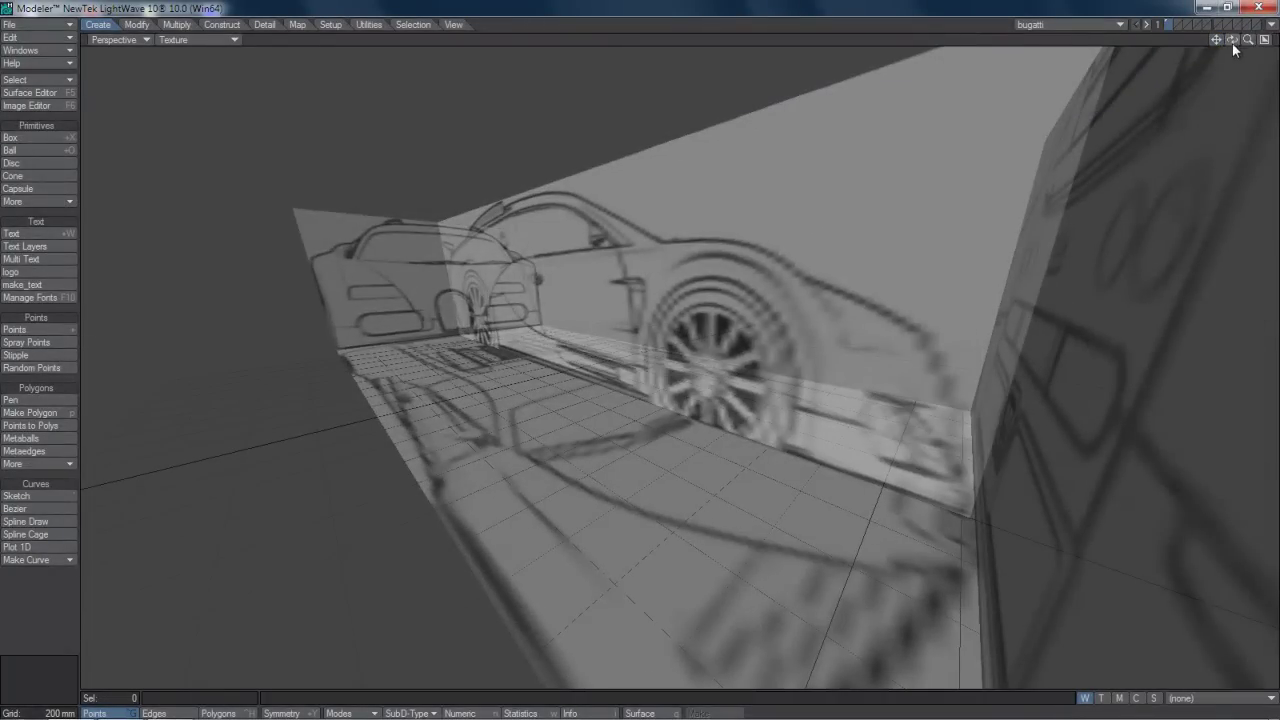
pyautogui.moveTo(1233, 41); pyautogui.dragTo(653, 365)
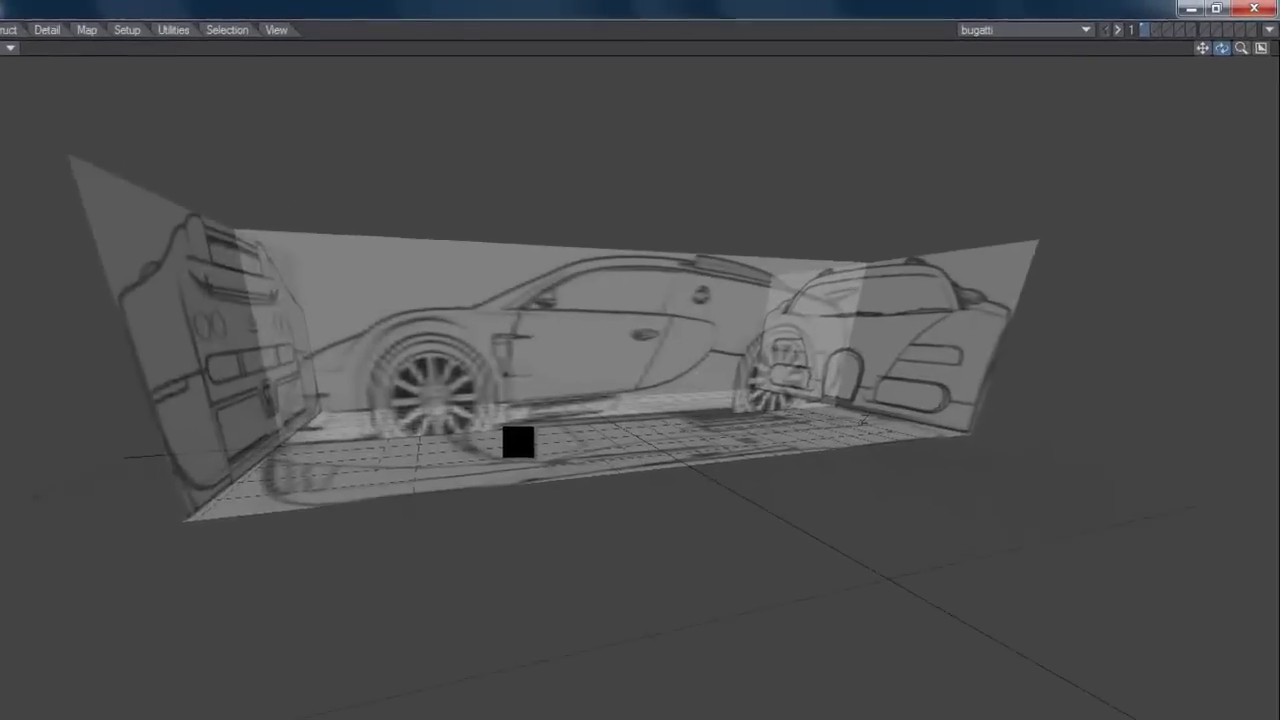
pyautogui.moveTo(518, 442); pyautogui.dragTo(518, 442)
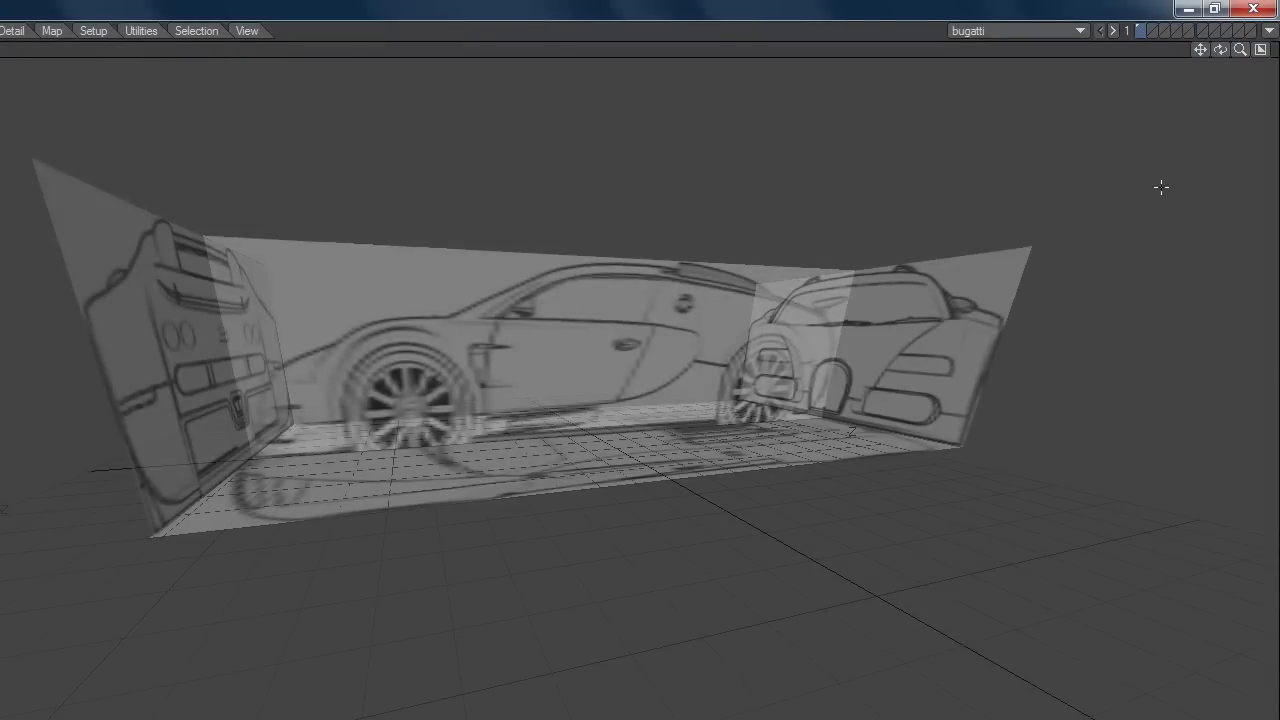
pyautogui.click(1260, 49)
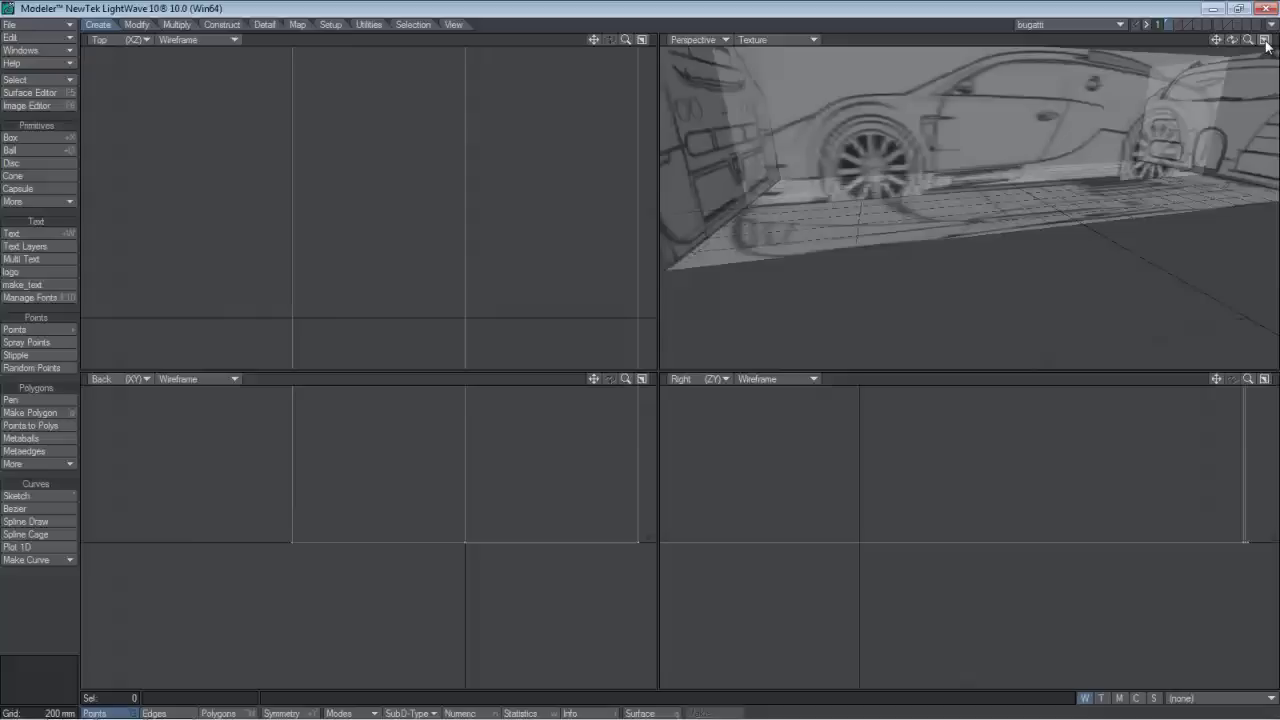
pyautogui.press('a')
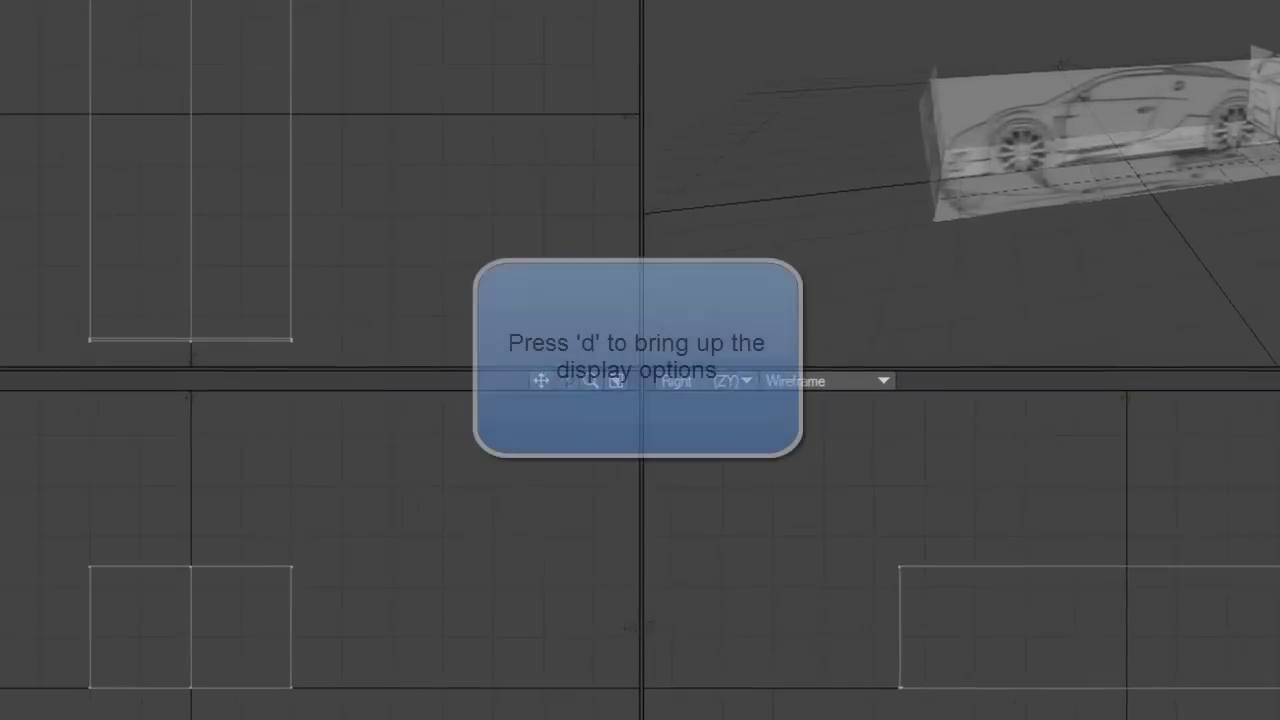
# Load the backdrop preset bugatti.cfg from the Bugatti Images folder through the display options, and close them
pyautogui.press('d')
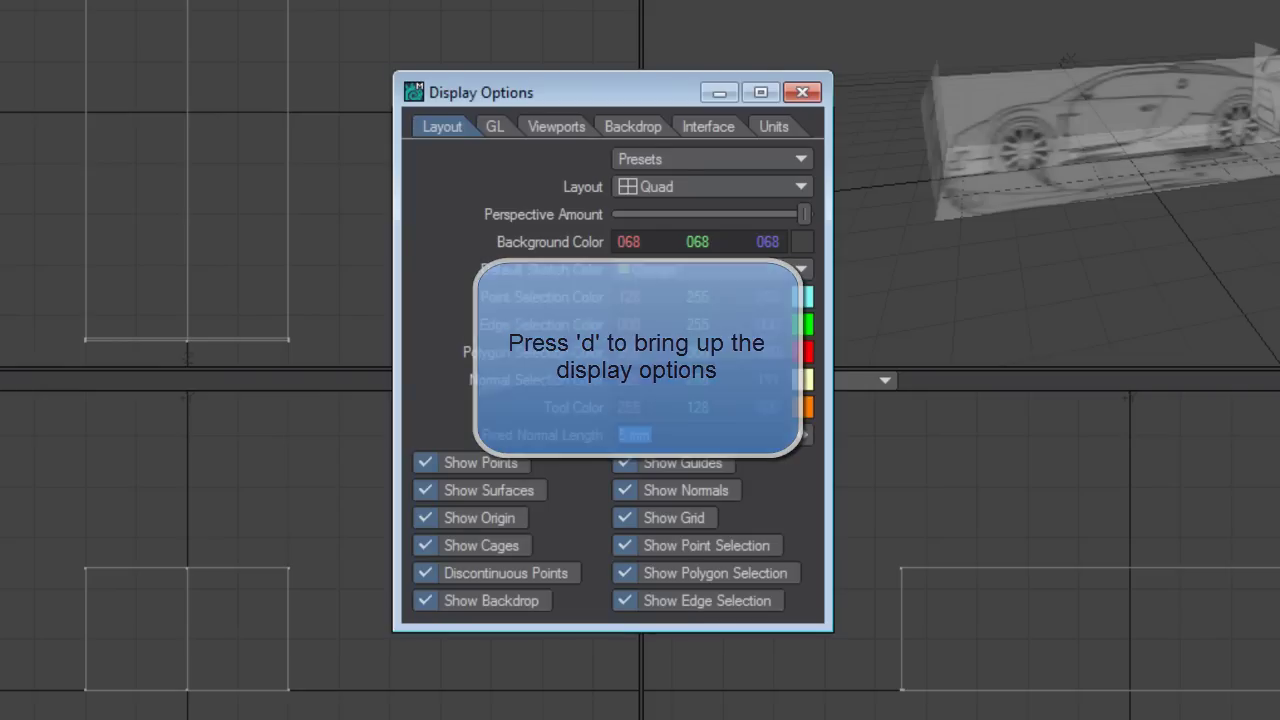
pyautogui.click(629, 158)
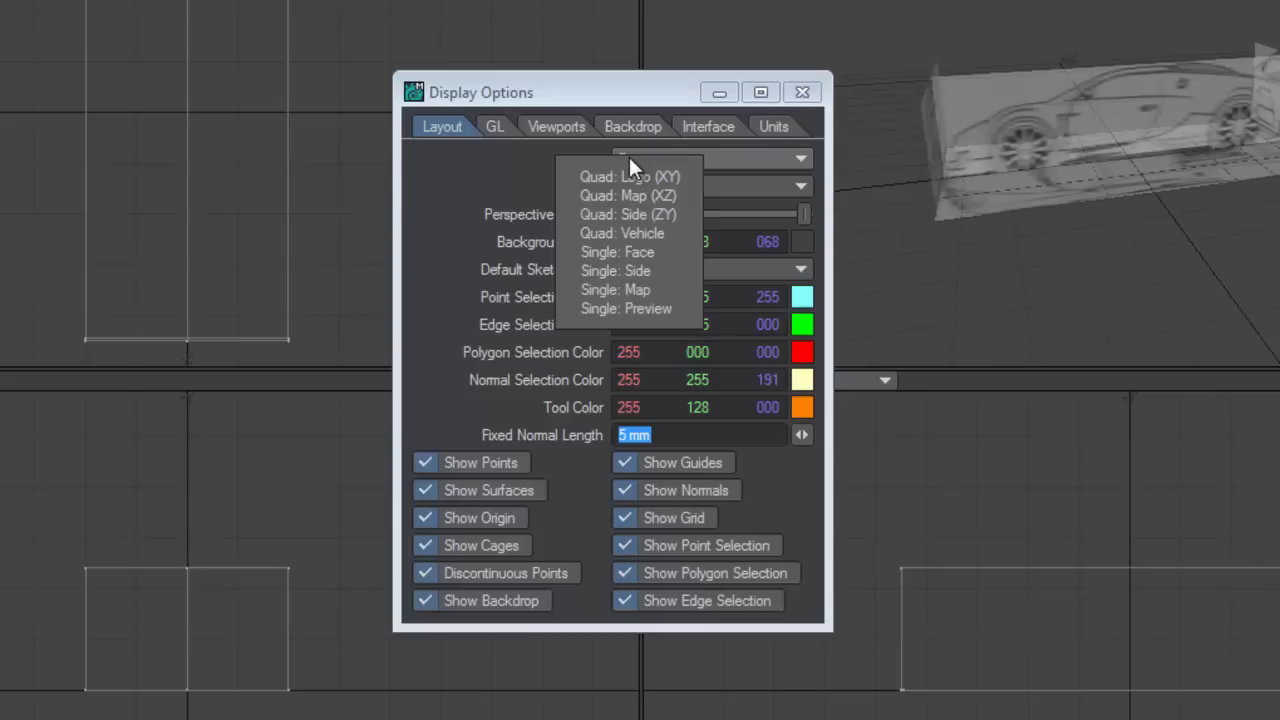
pyautogui.click(650, 124)
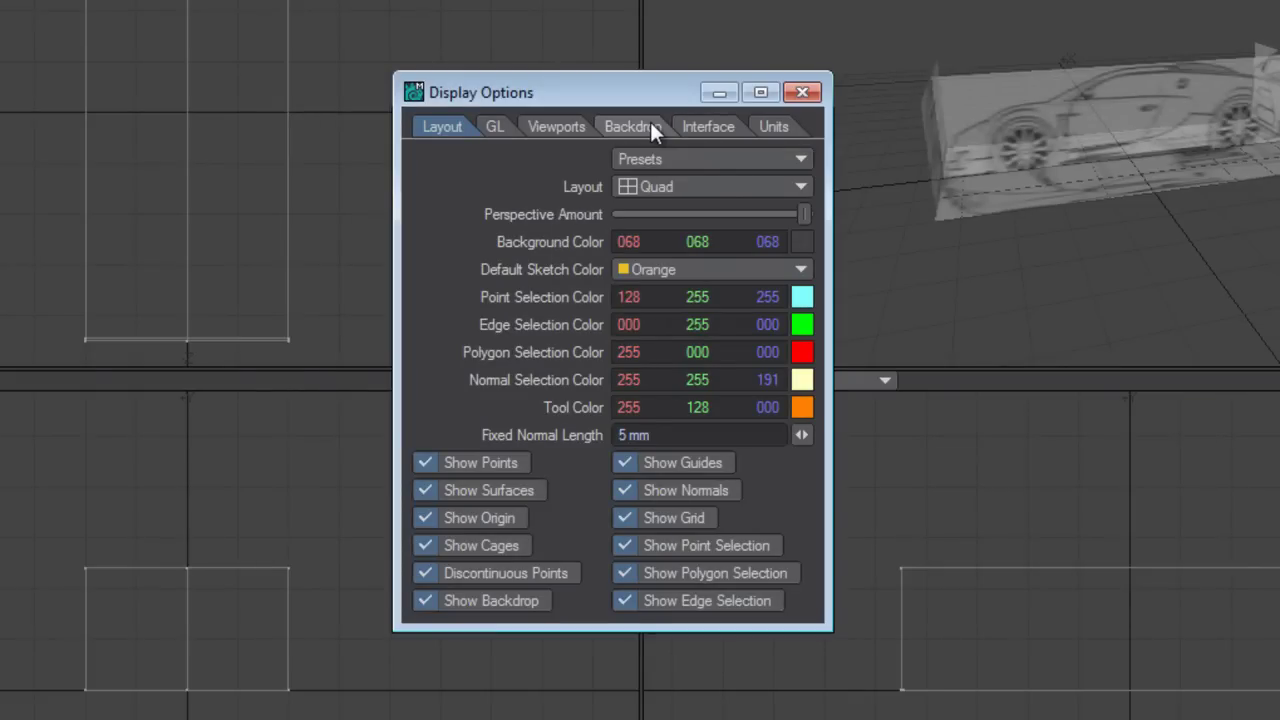
pyautogui.click(650, 124)
pyautogui.click(659, 188)
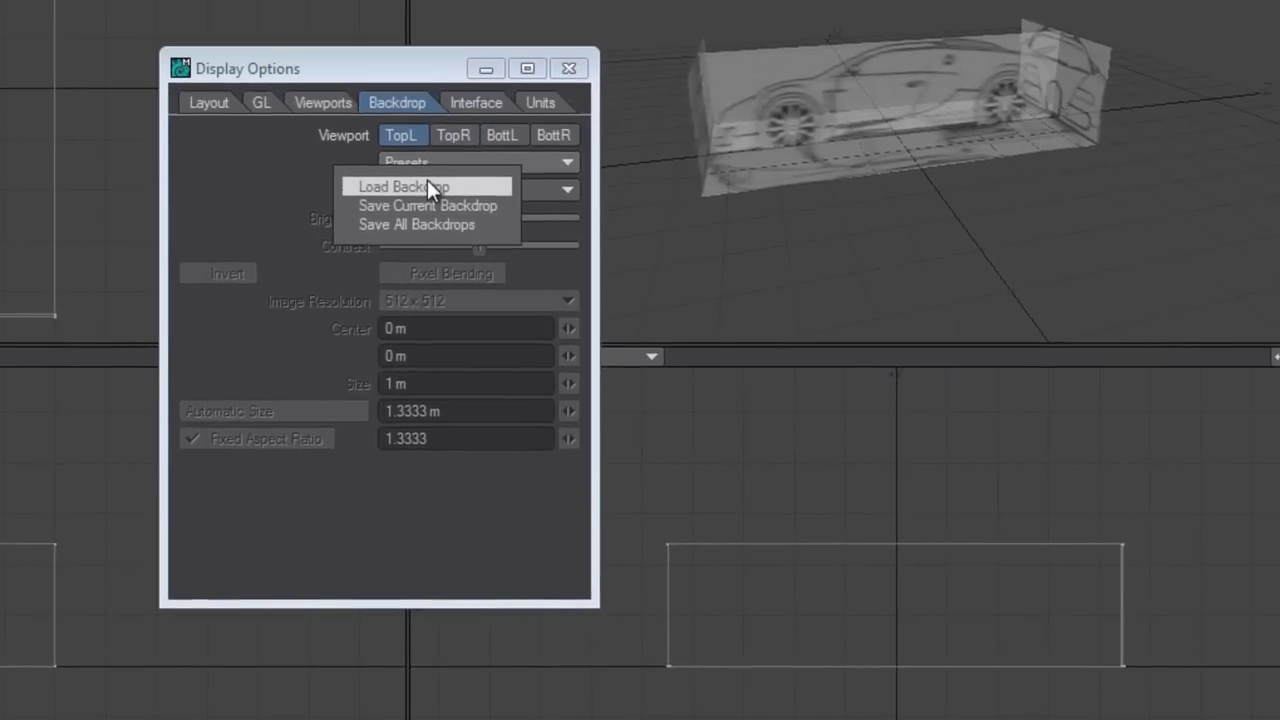
pyautogui.click(427, 186)
pyautogui.click(495, 310)
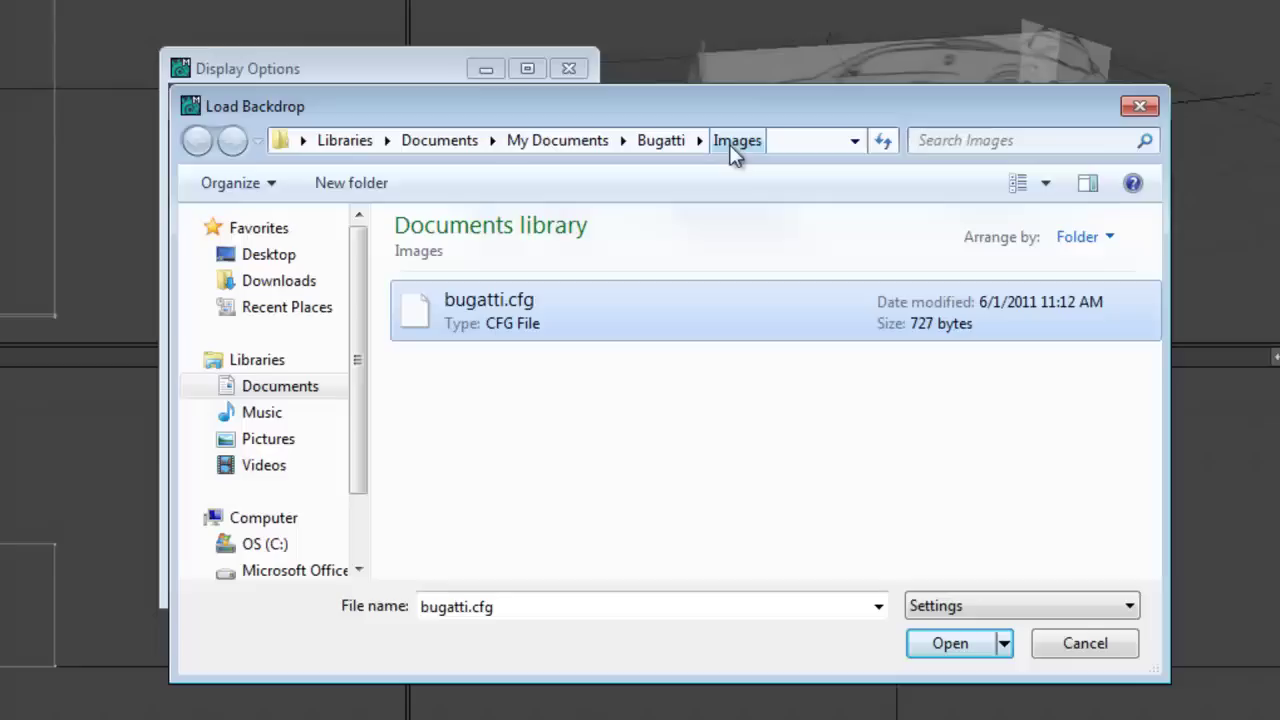
pyautogui.click(945, 645)
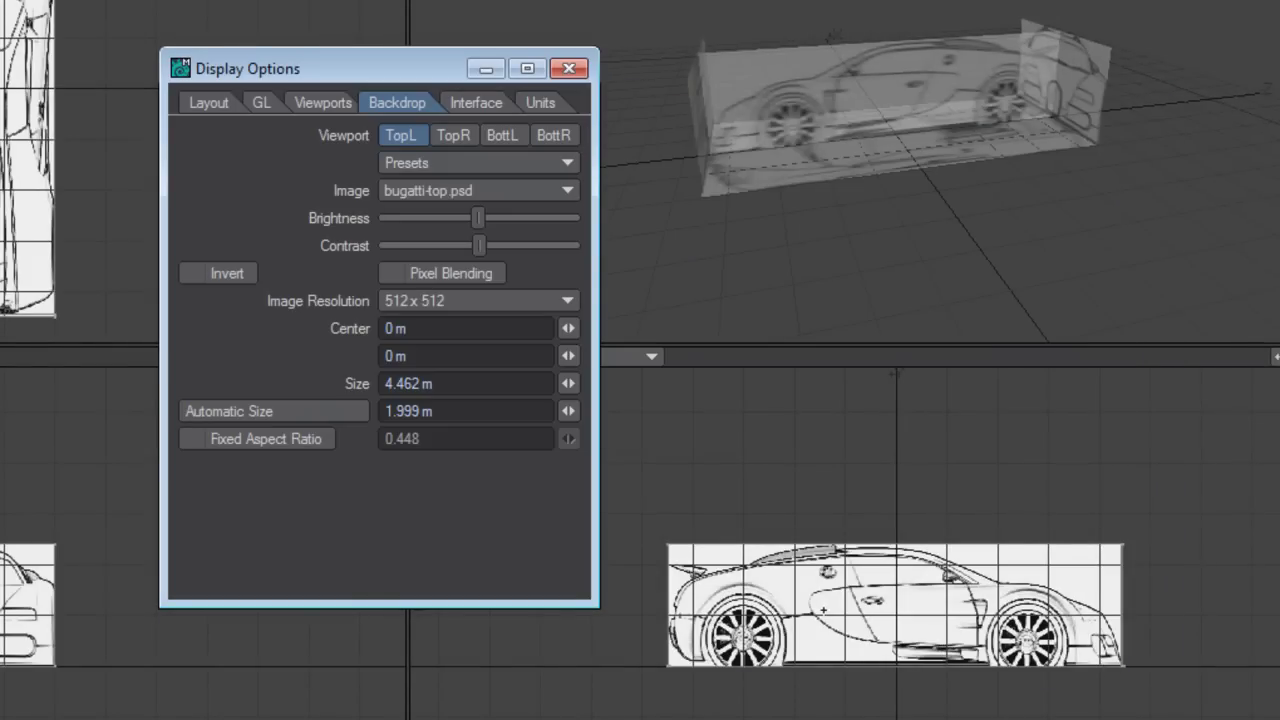
pyautogui.click(566, 70)
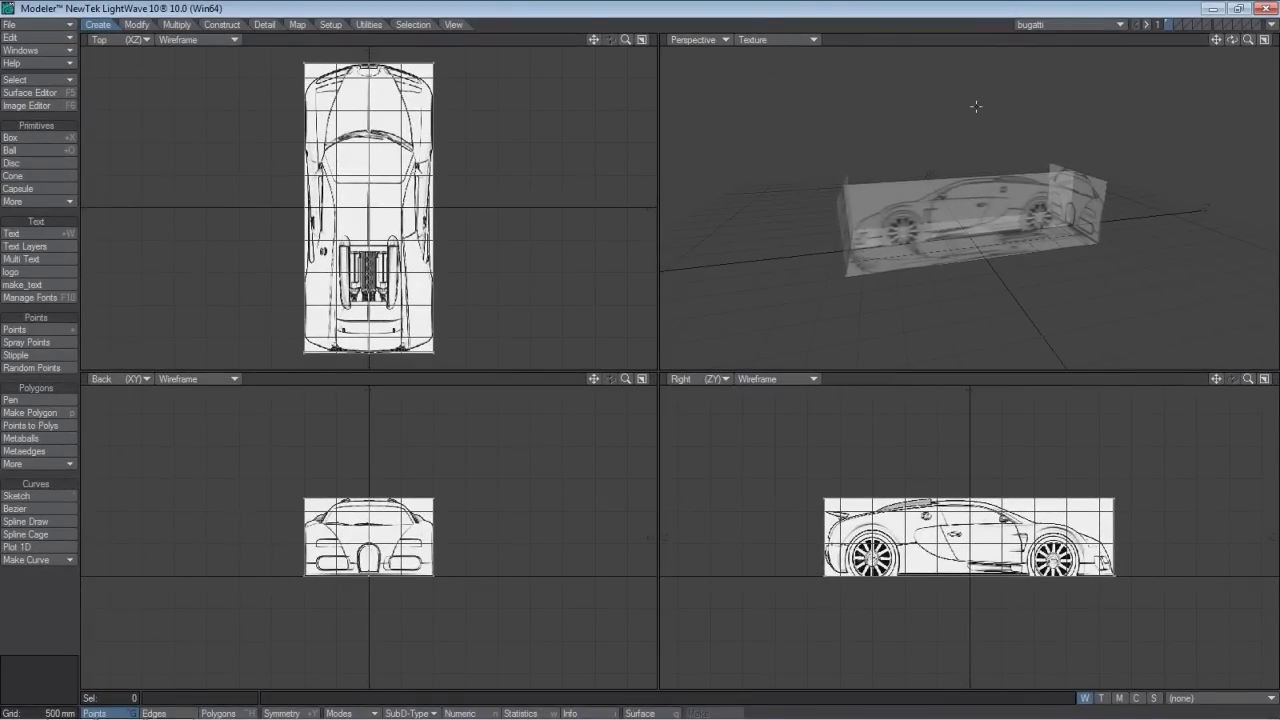
# Make the empty second layer active without a background layer, and enlarge the Right view on the car's side blueprint
pyautogui.click(1179, 23)
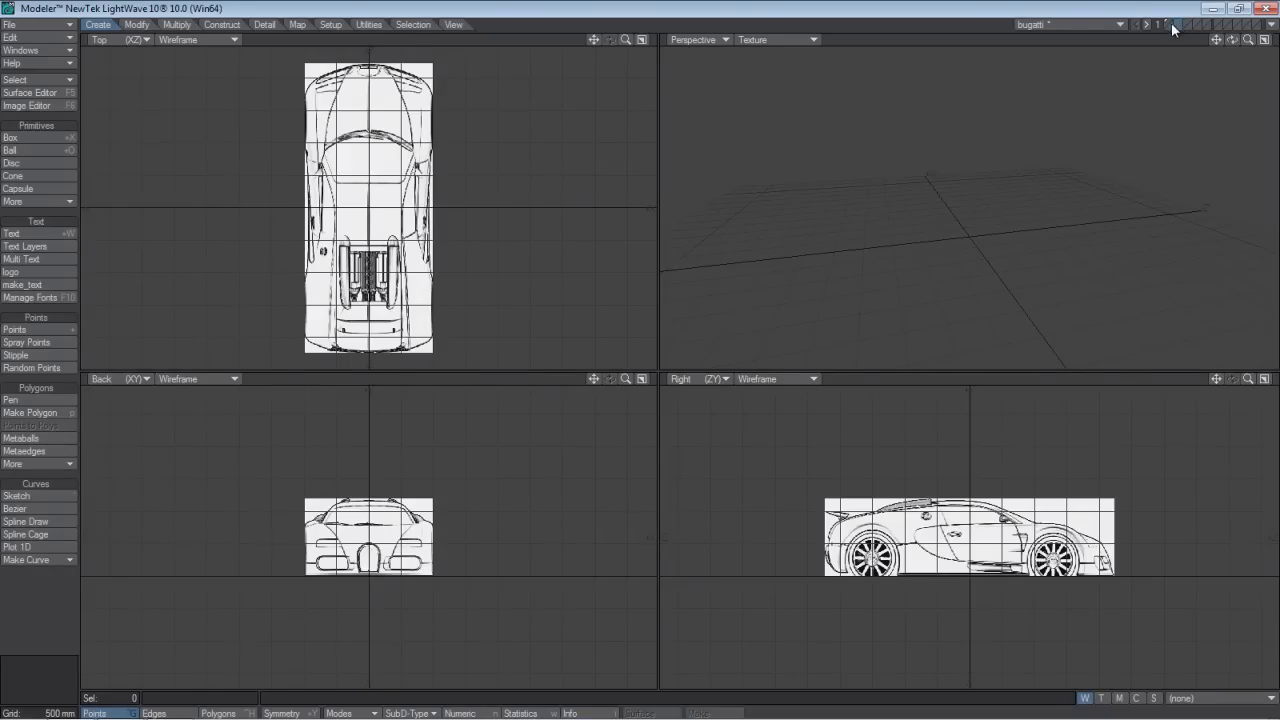
pyautogui.click(1171, 25)
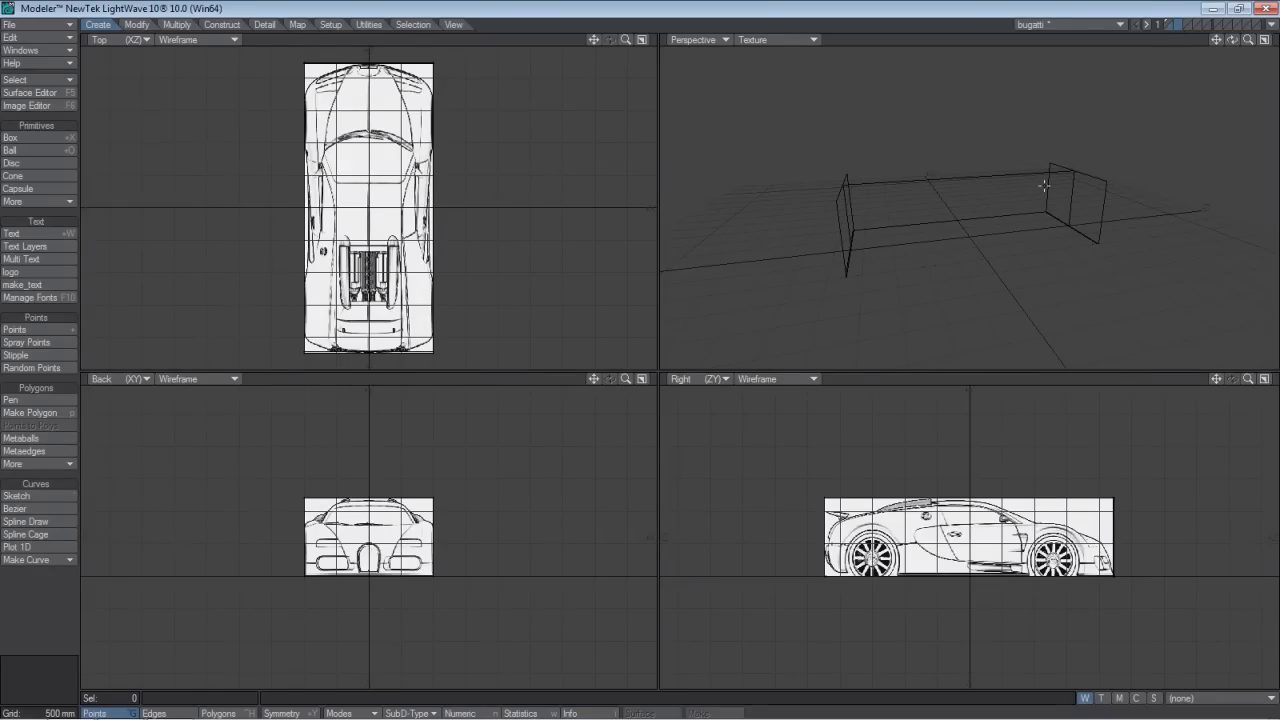
pyautogui.click(1177, 23)
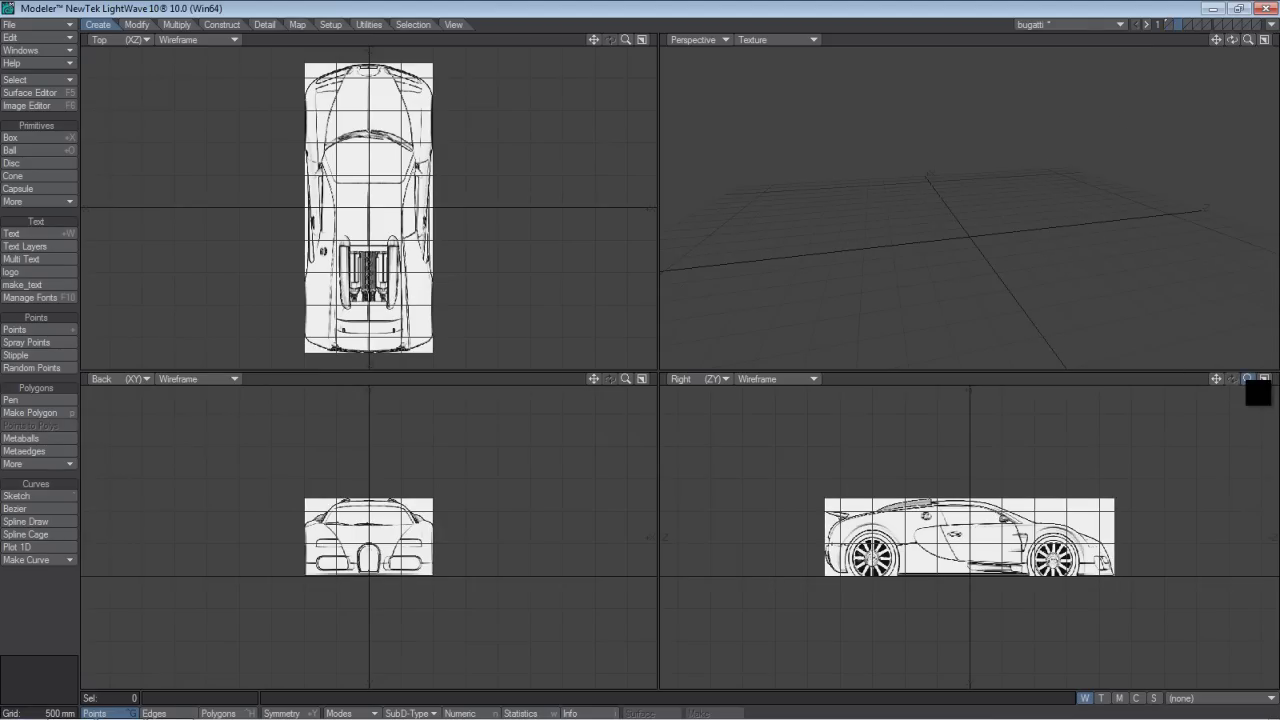
pyautogui.click(1264, 380)
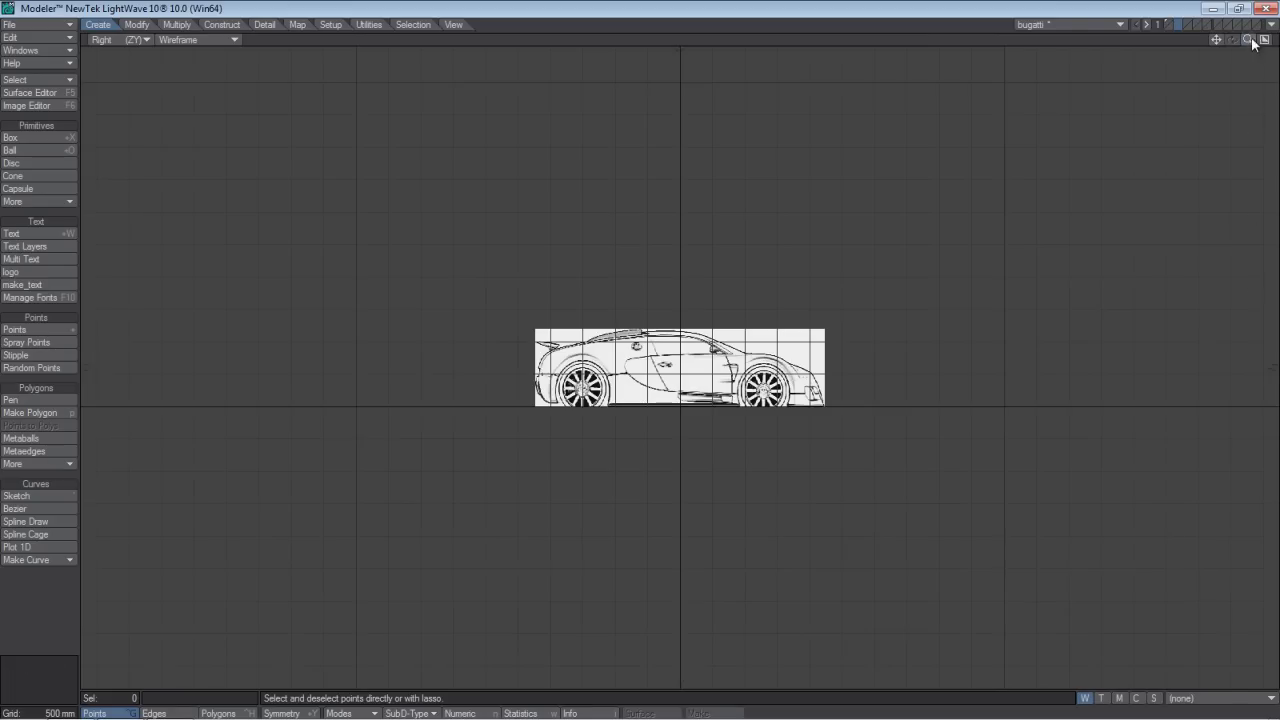
pyautogui.moveTo(1248, 39); pyautogui.dragTo(1262, 62)
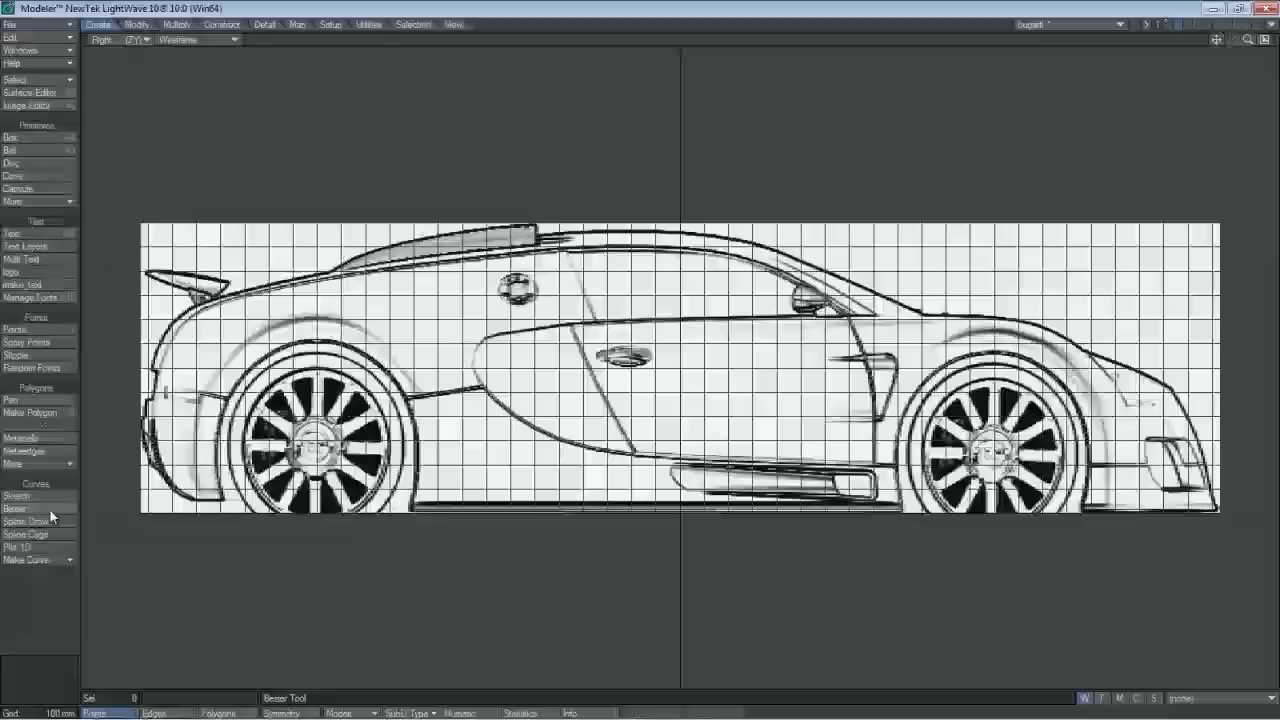
# Activate the Bezier tool and check its numeric options, including the subdivision setting
pyautogui.click(49, 509)
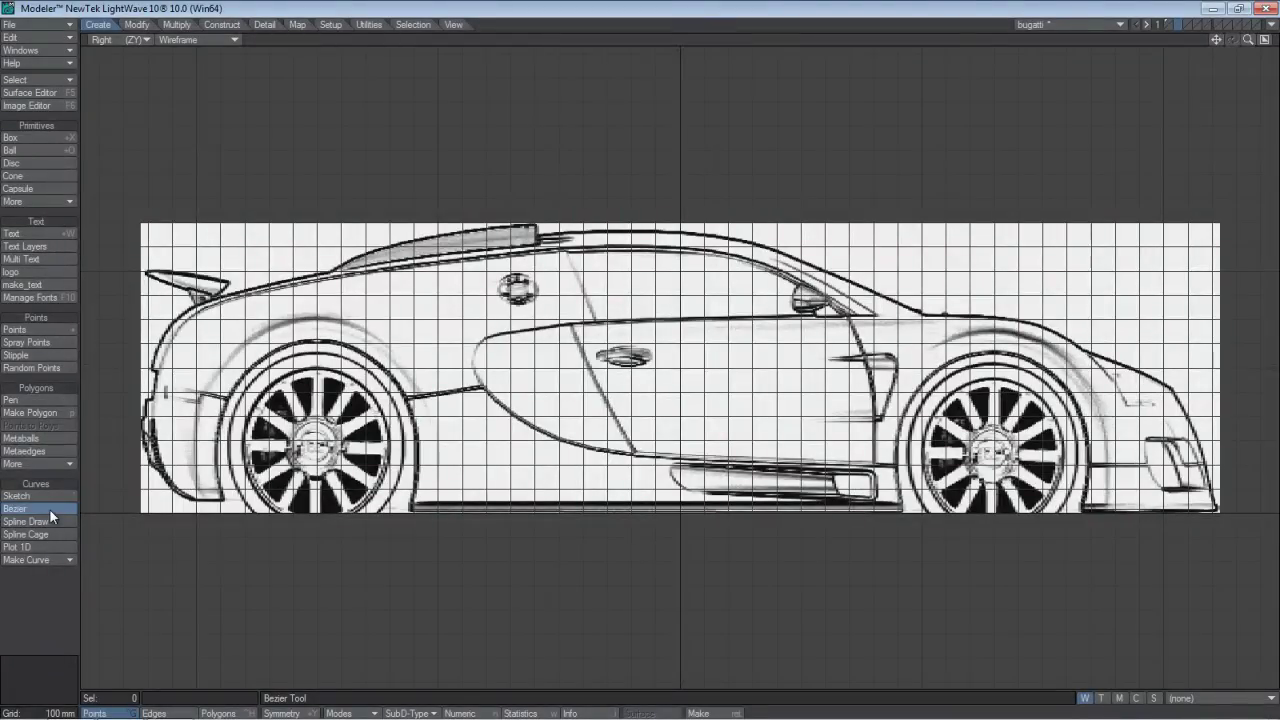
pyautogui.press('Delete')
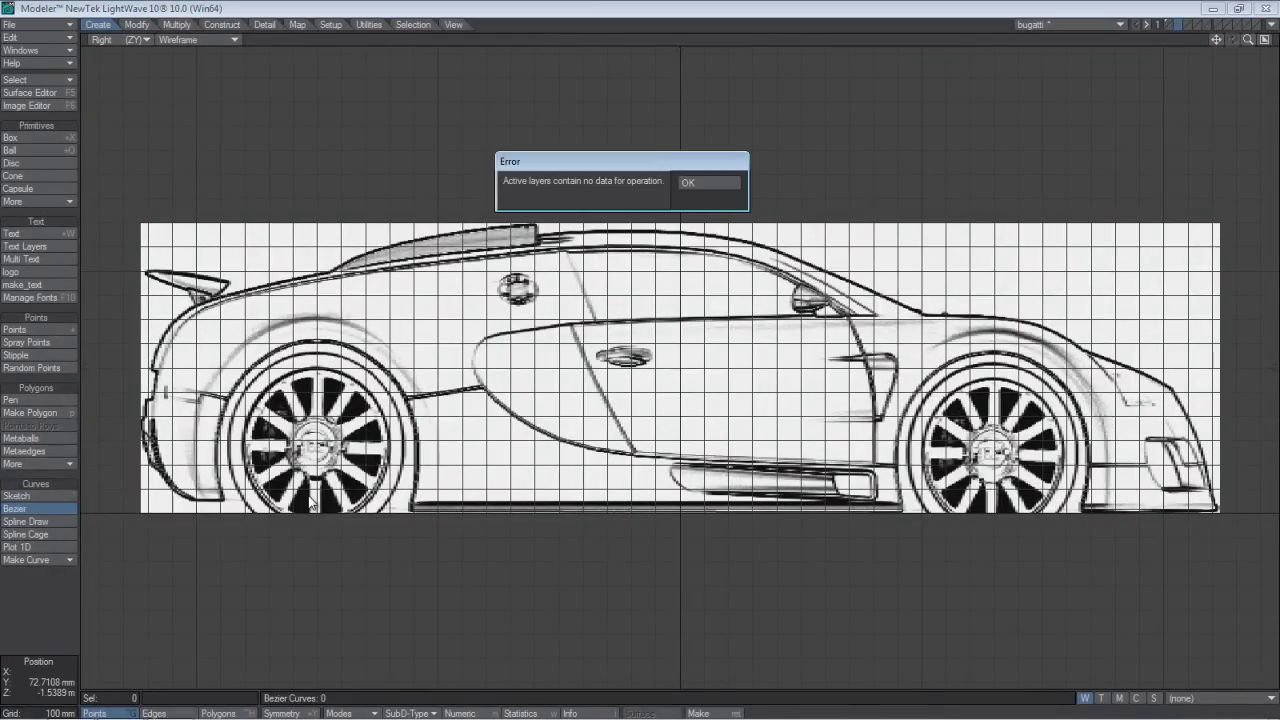
pyautogui.click(689, 183)
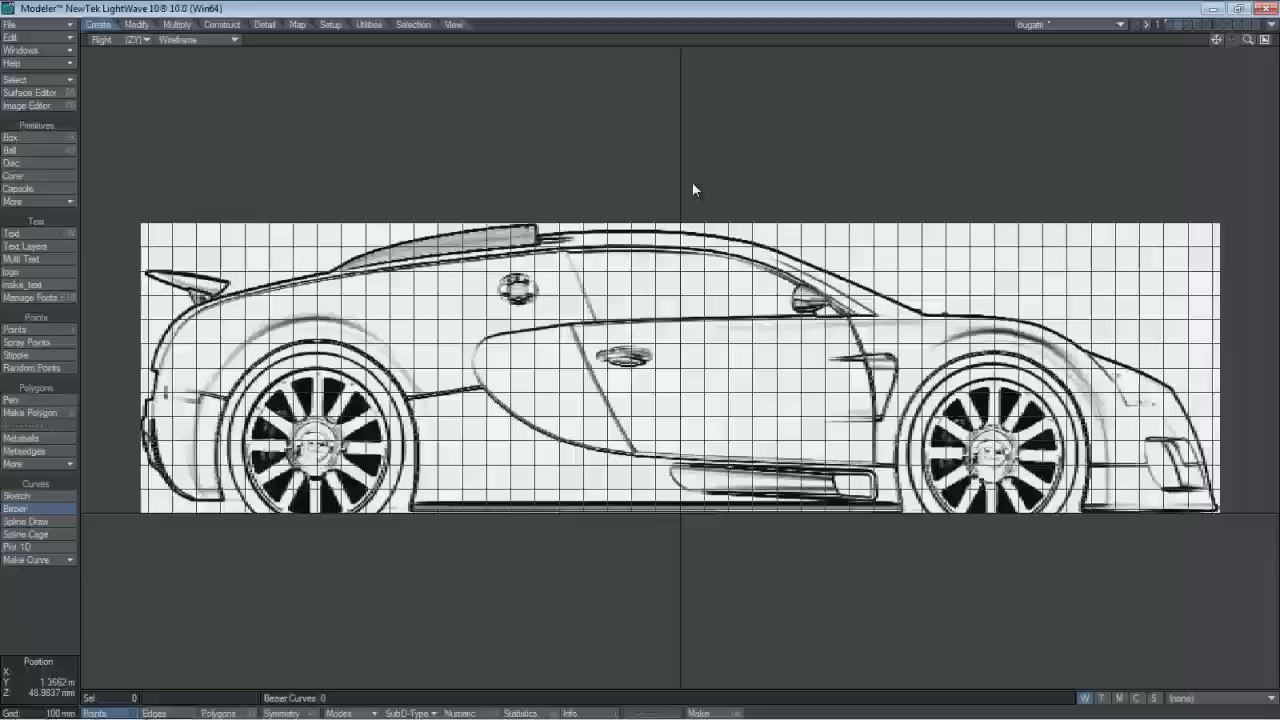
pyautogui.press('n')
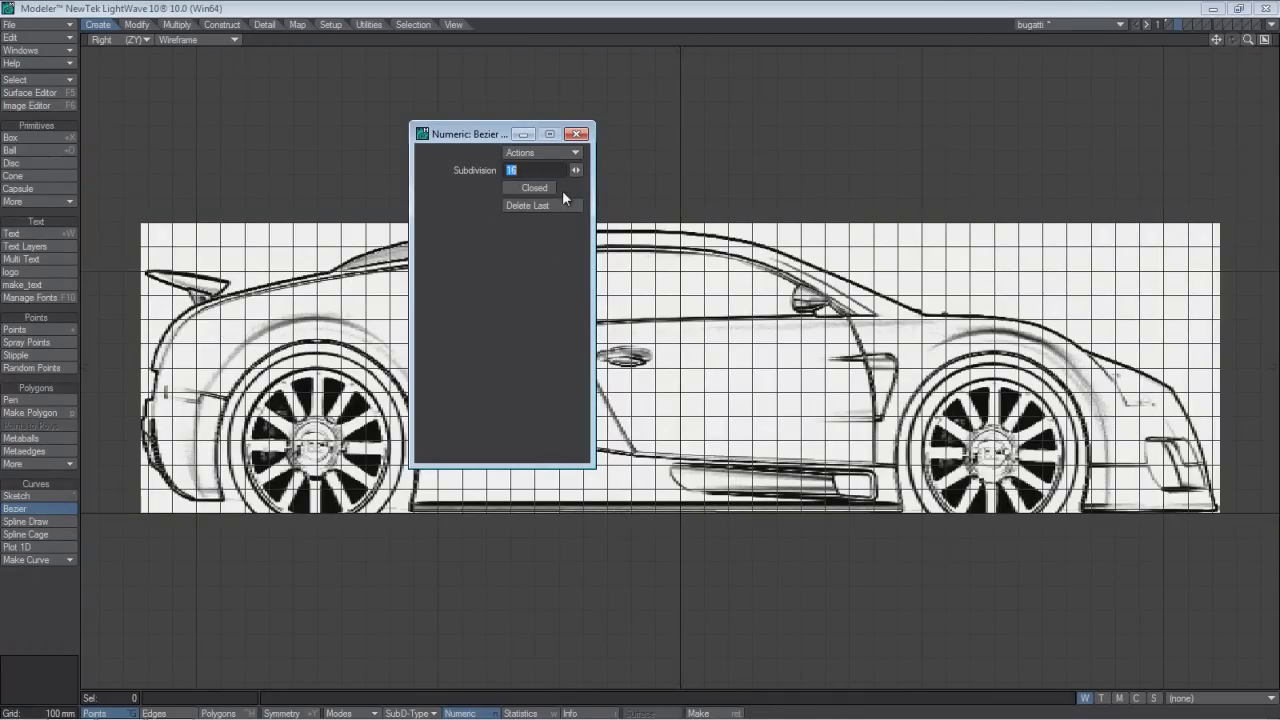
pyautogui.click(578, 134)
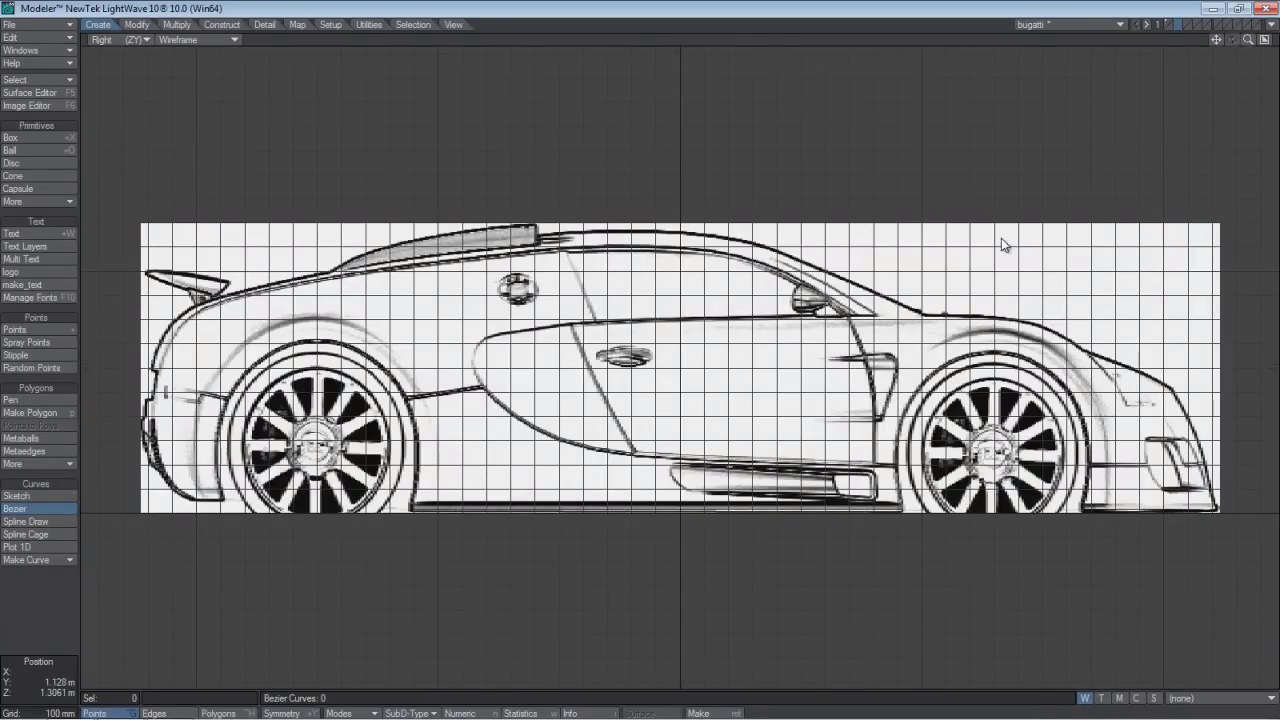
# Trace the car's front profile from the windshield base over the front fender to the nose with a Bezier curve, adjusting its handles
pyautogui.moveTo(1247, 40); pyautogui.dragTo(655, 367)
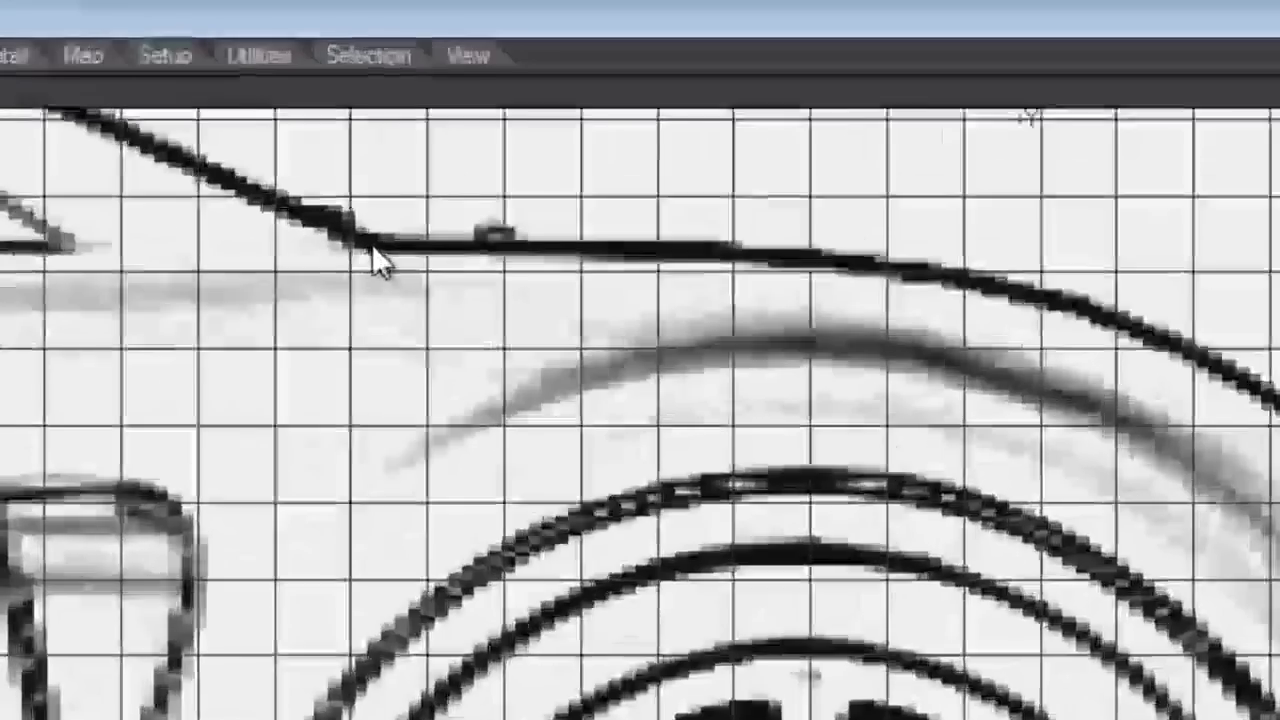
pyautogui.click(189, 125)
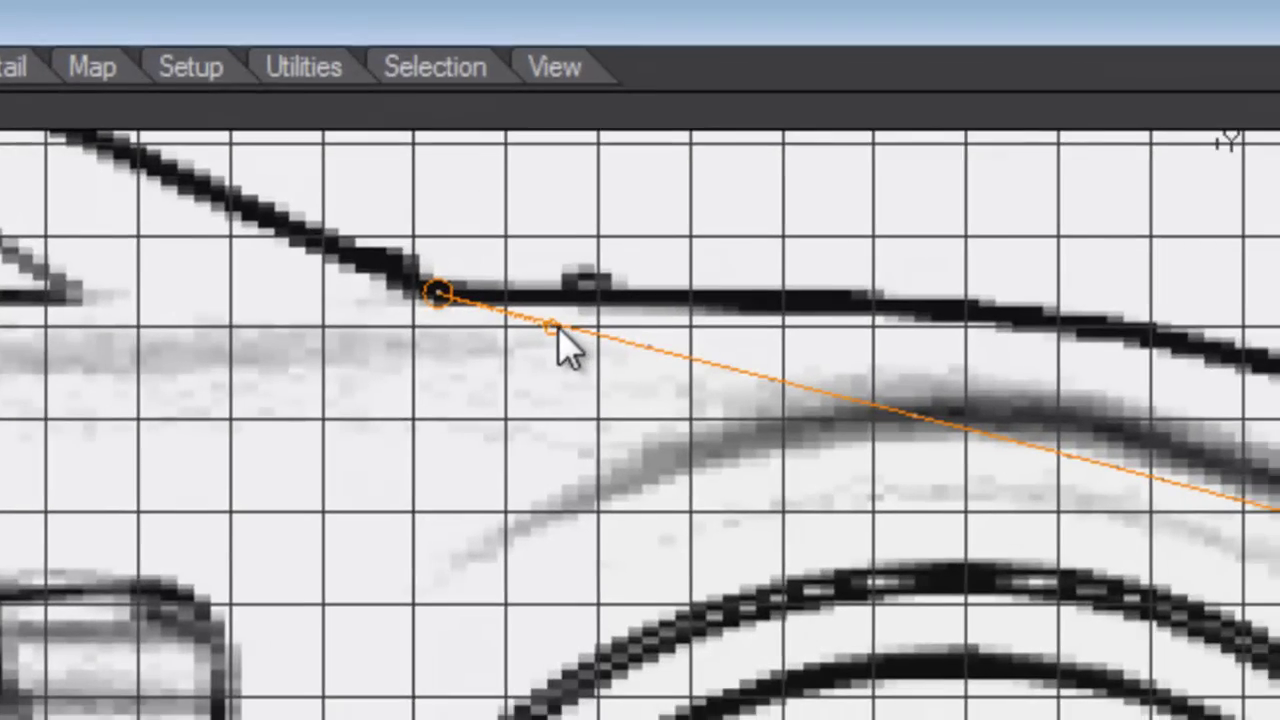
pyautogui.moveTo(576, 335); pyautogui.dragTo(853, 288)
pyautogui.moveTo(355, 174); pyautogui.dragTo(432, 170)
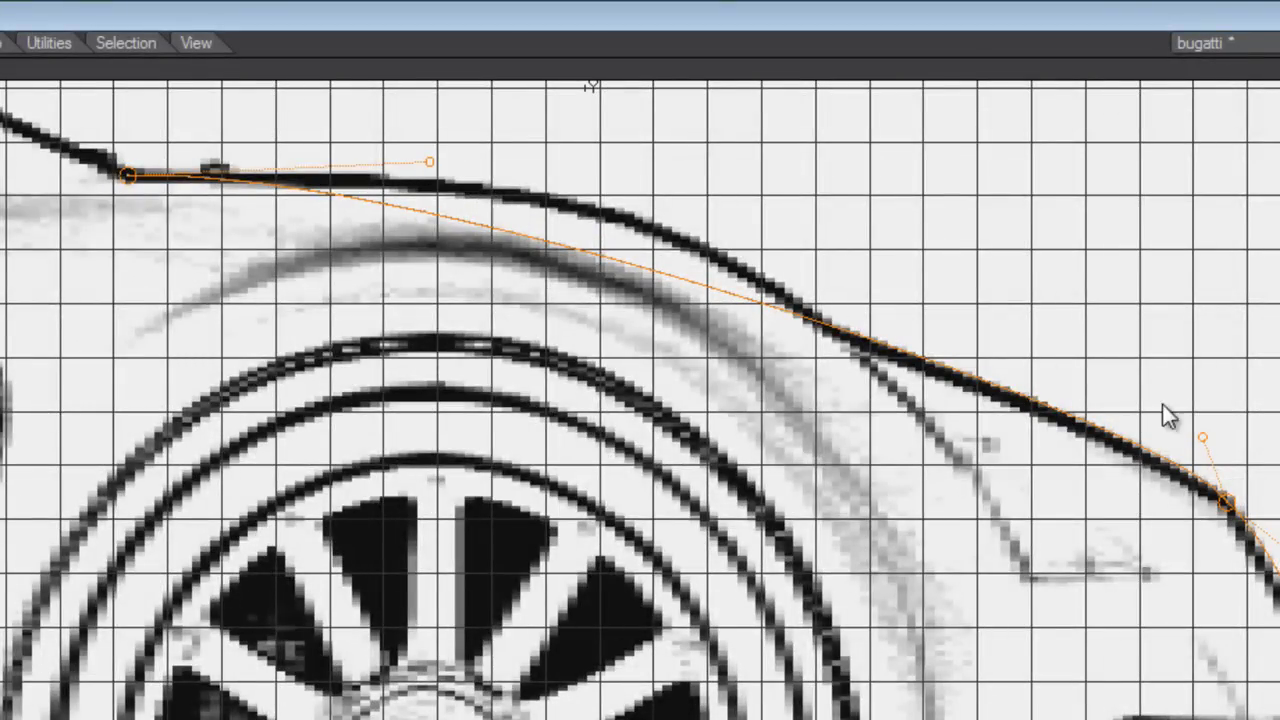
pyautogui.moveTo(1201, 432); pyautogui.dragTo(1022, 351)
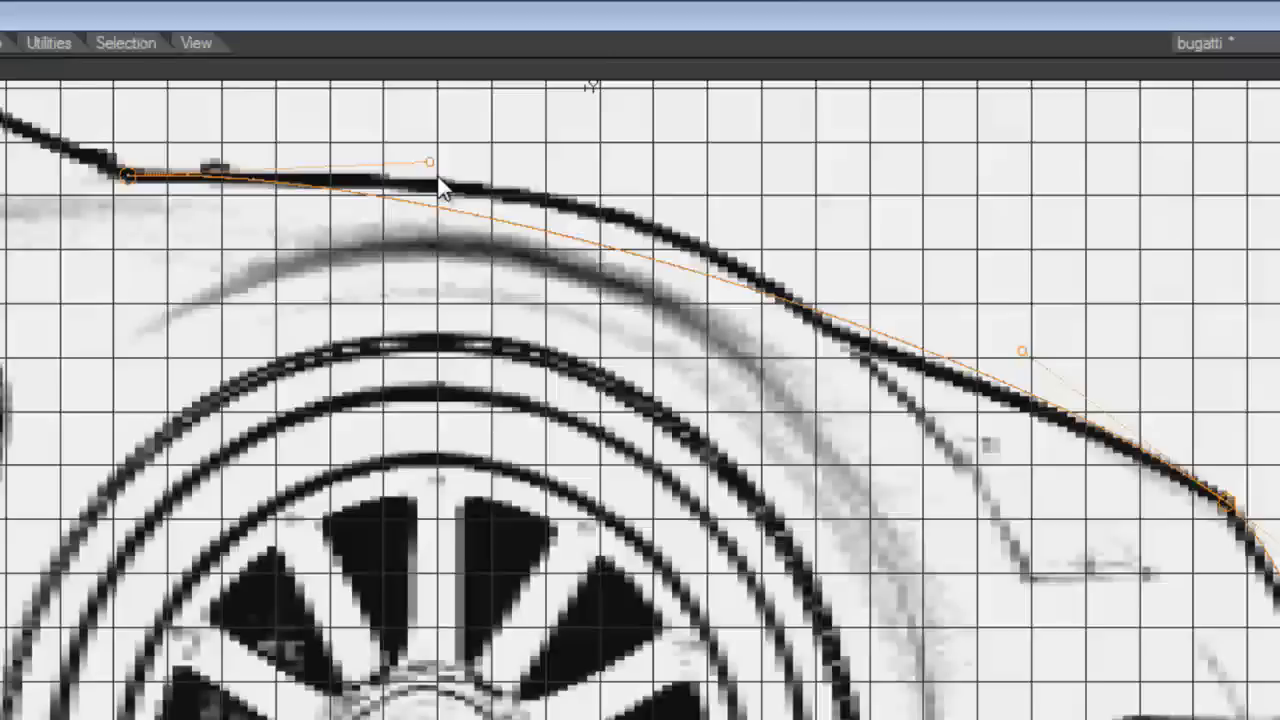
pyautogui.moveTo(430, 163); pyautogui.dragTo(466, 194)
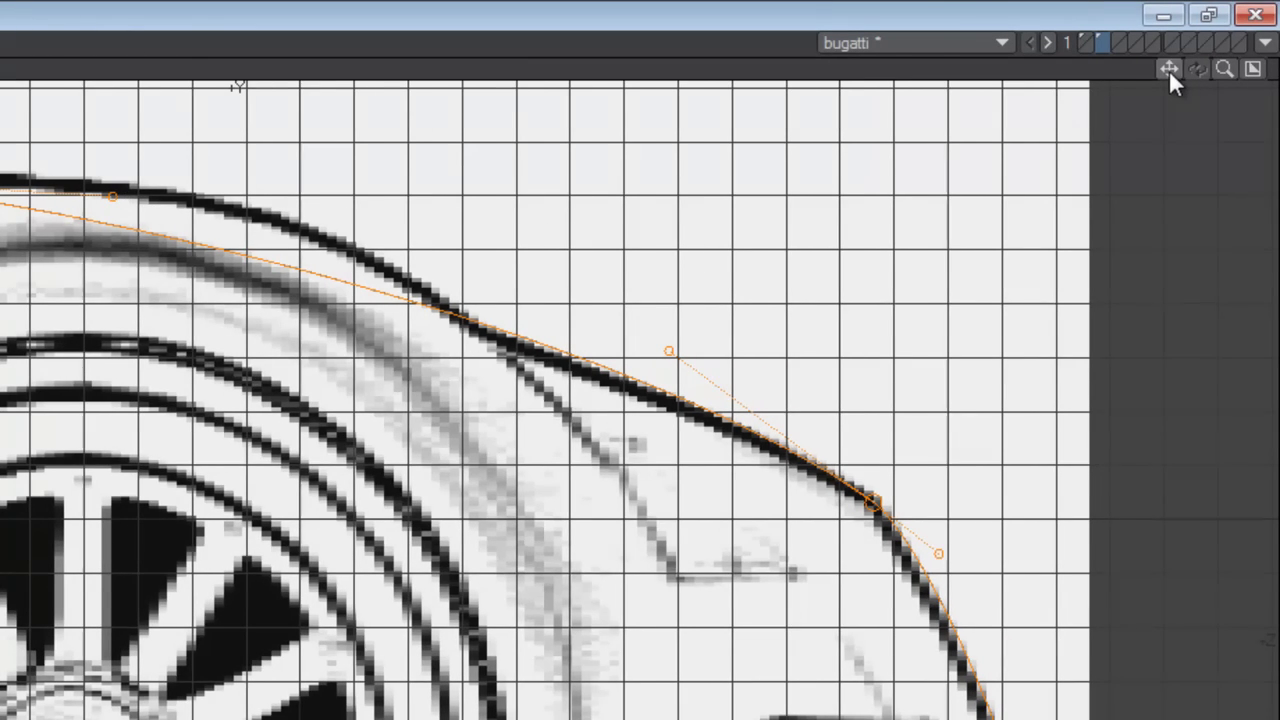
# Continue the Bezier curve from the nose back over the windshield, roof and roof scoop, adjusting the handle at the scoop's front edge
pyautogui.moveTo(1169, 70); pyautogui.dragTo(1279, 555)
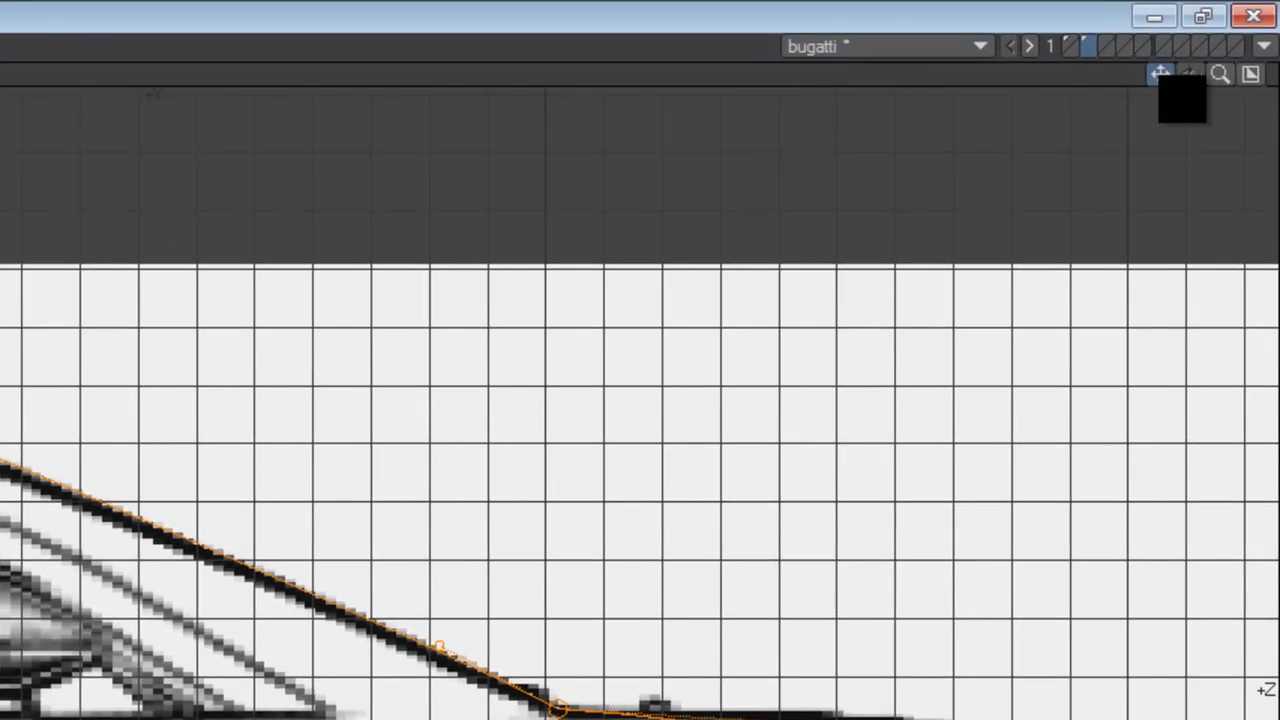
pyautogui.moveTo(1160, 76); pyautogui.dragTo(76, 661)
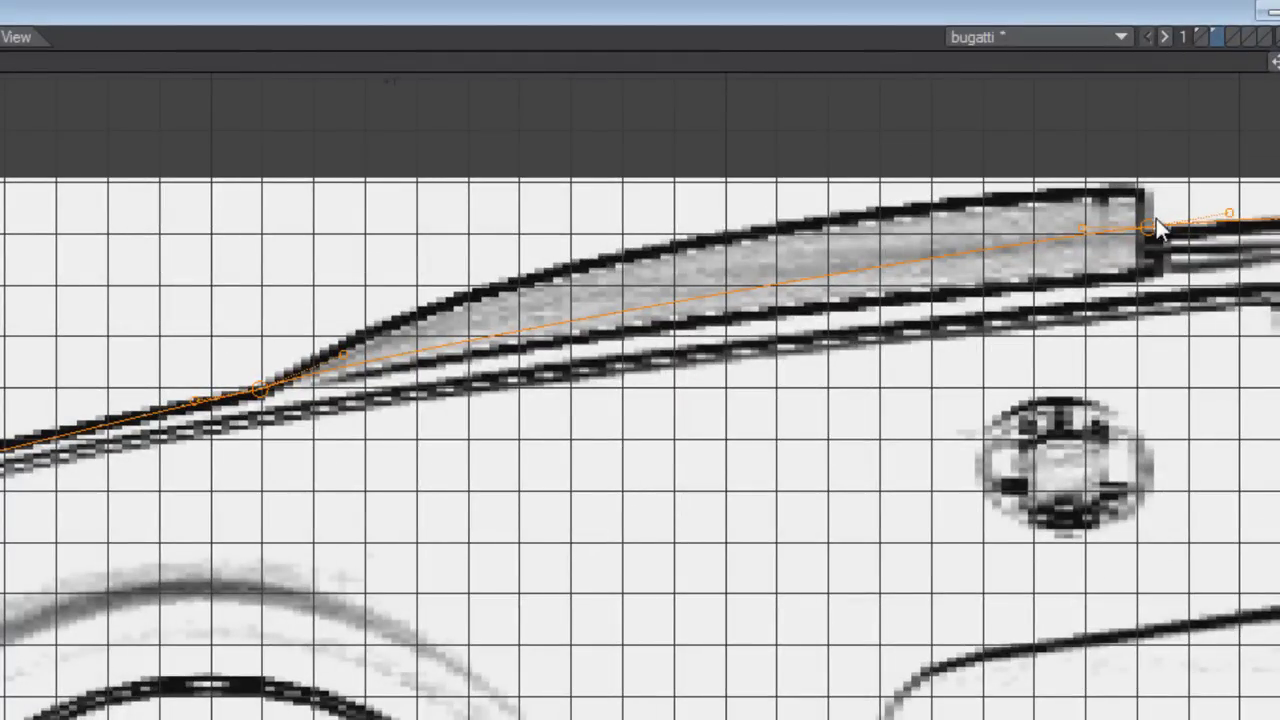
pyautogui.moveTo(1085, 231); pyautogui.dragTo(1085, 240)
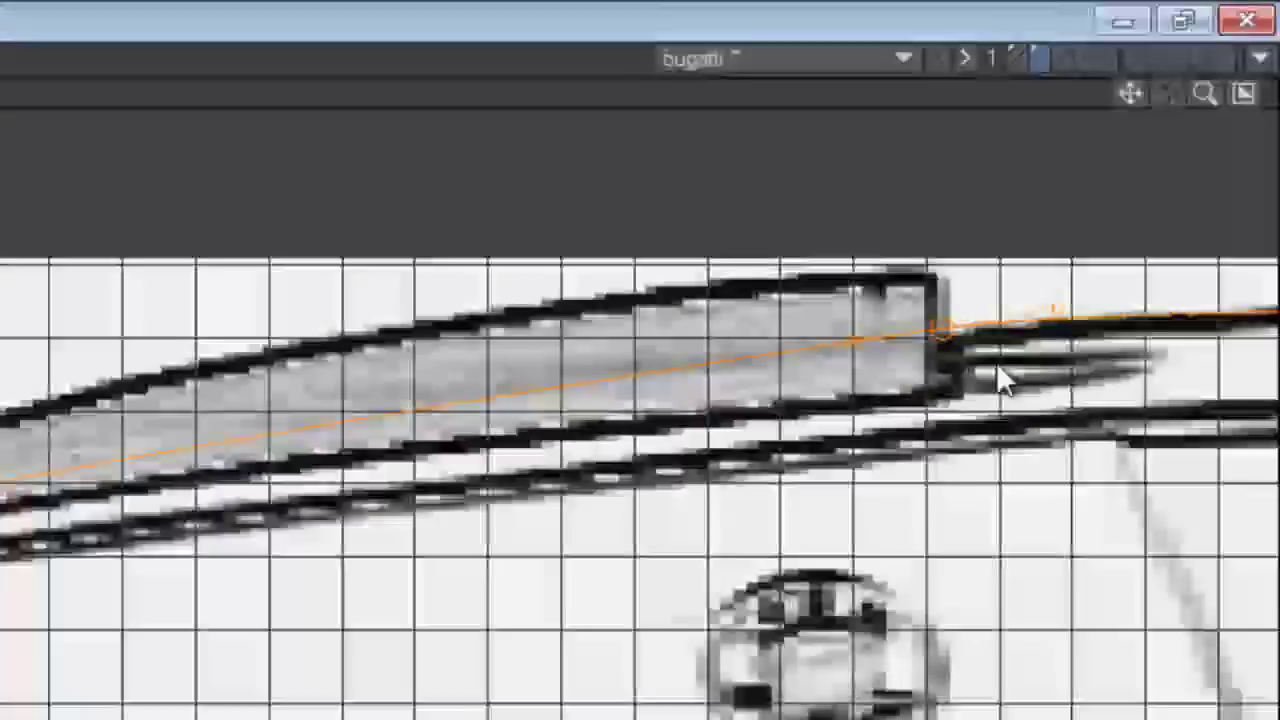
pyautogui.moveTo(1130, 94)
pyautogui.mouseDown()
pyautogui.moveTo(1130, 74)
pyautogui.moveTo(1270, 10)
pyautogui.mouseUp()
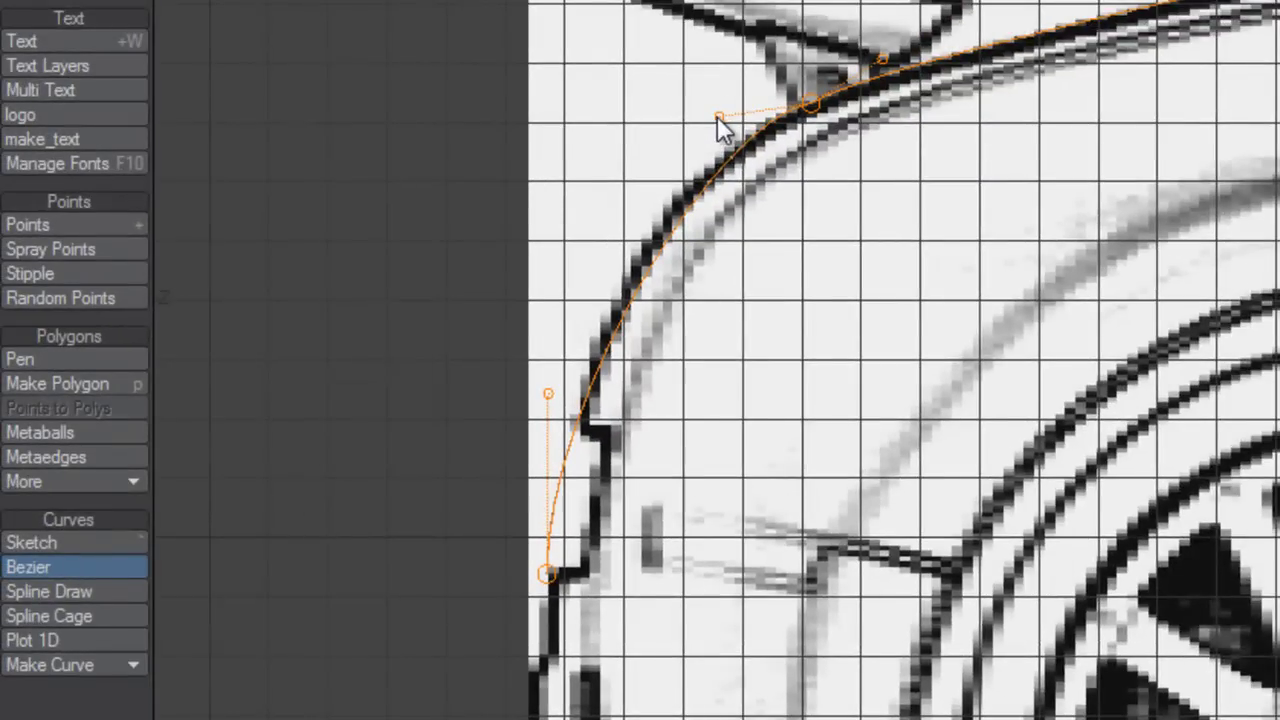
# Adjust the Bezier handles below the rear spoiler and at the tail to fit the curve to the car's rounded rear outline
pyautogui.moveTo(742, 69); pyautogui.dragTo(720, 69)
pyautogui.moveTo(696, 116); pyautogui.dragTo(665, 131)
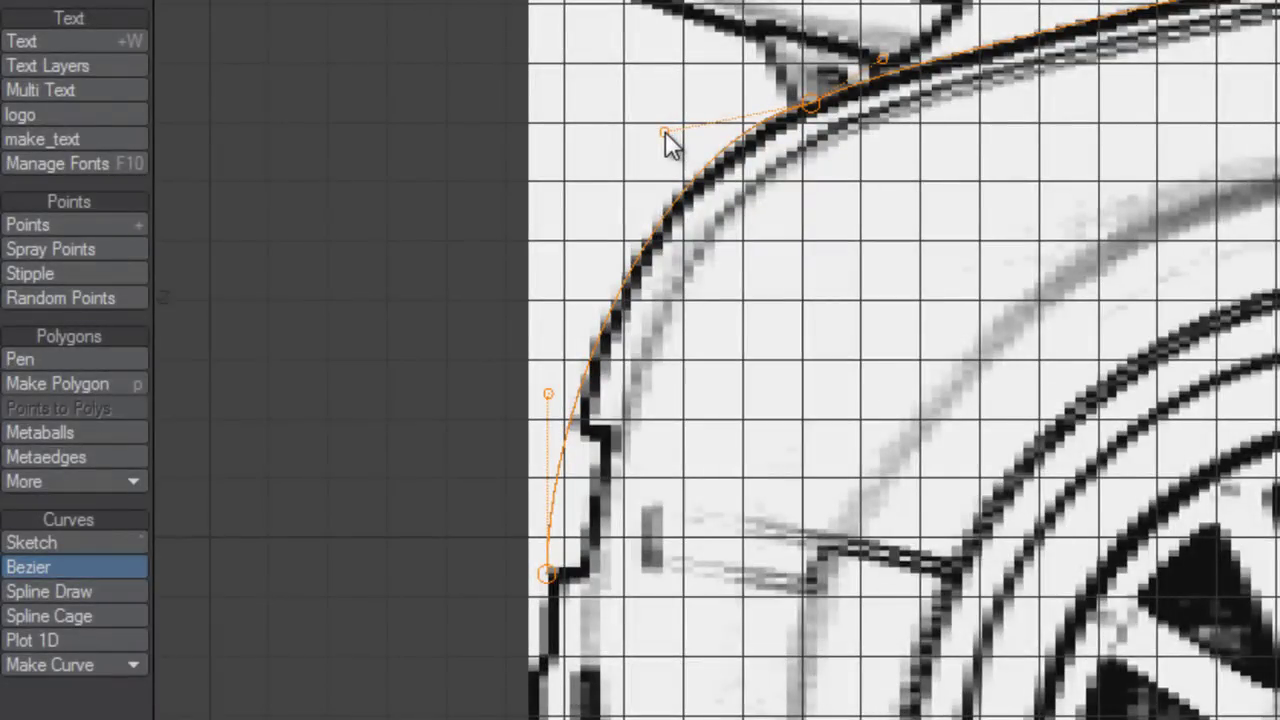
pyautogui.moveTo(548, 392); pyautogui.dragTo(563, 362)
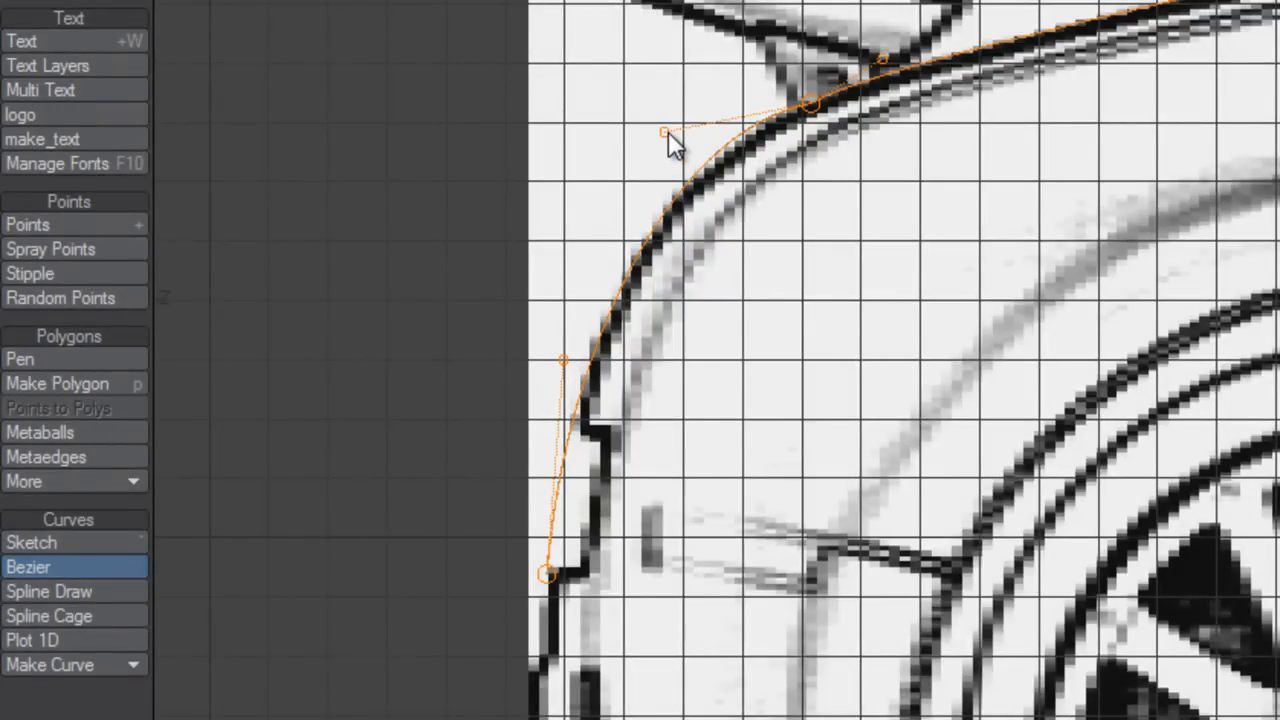
pyautogui.moveTo(666, 131); pyautogui.dragTo(679, 131)
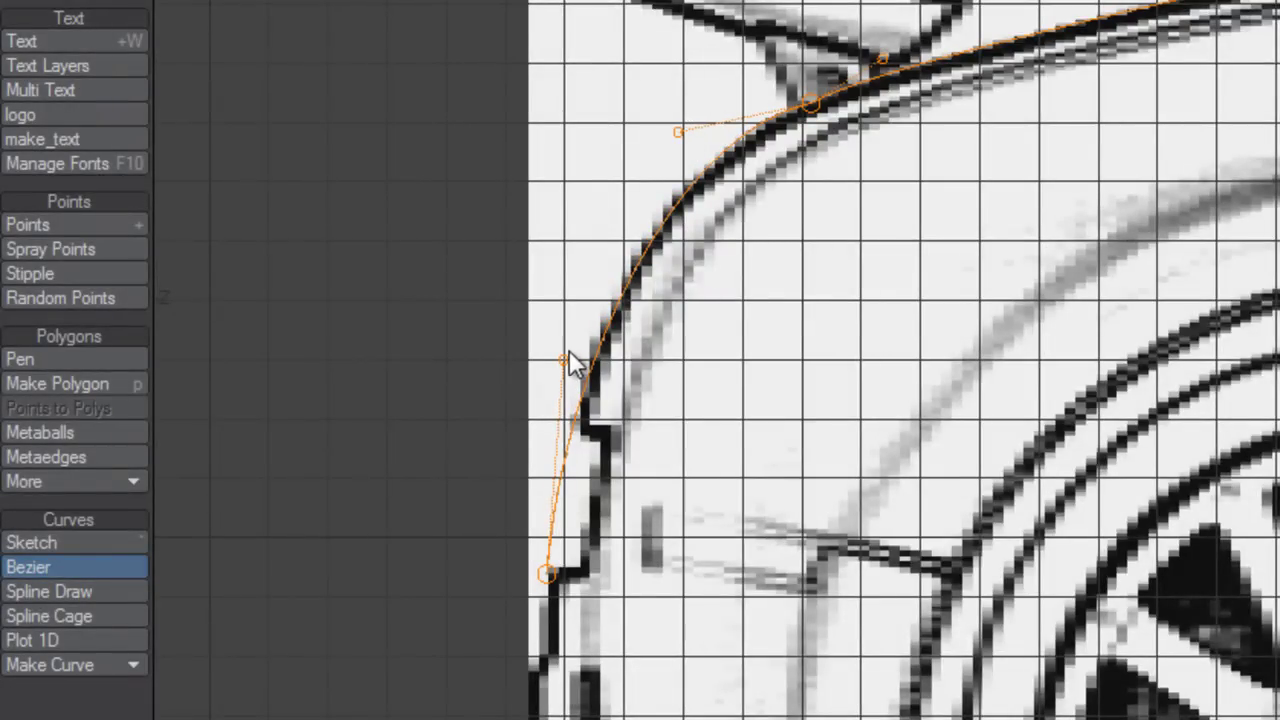
pyautogui.moveTo(565, 364); pyautogui.dragTo(564, 340)
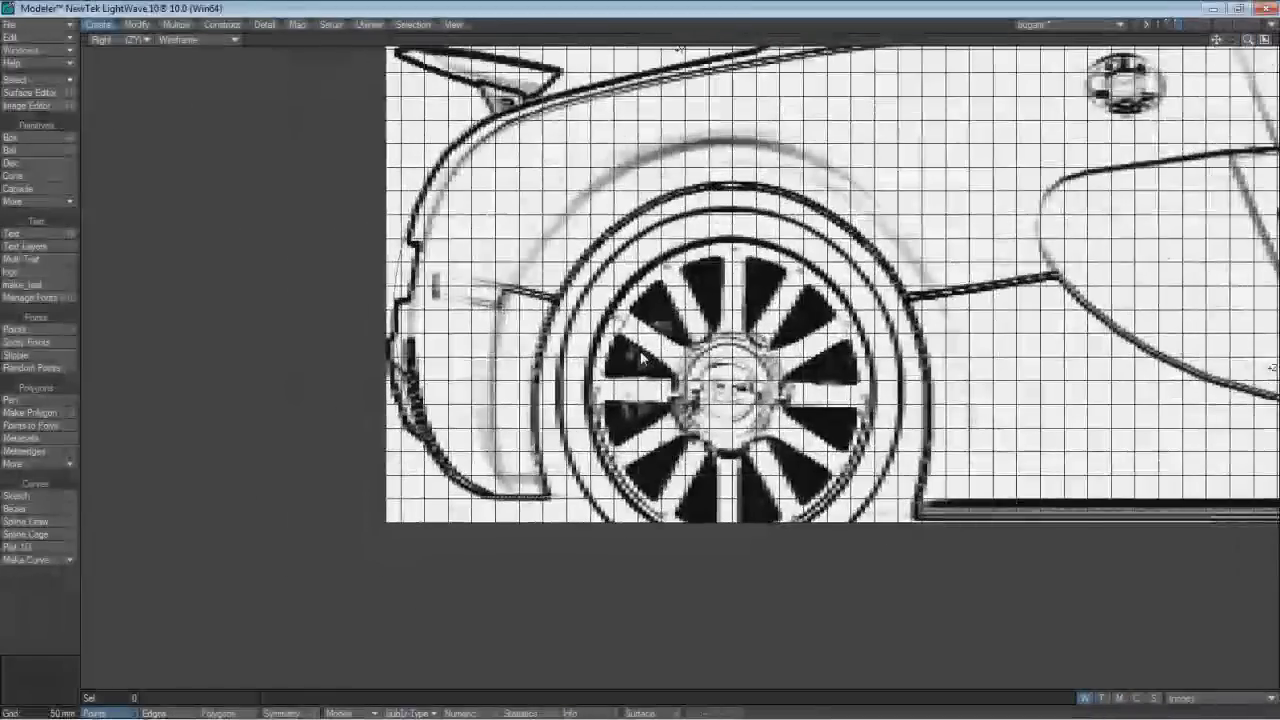
# Examine the finished profile curve in the perspective view of the four-view layout, also together with the first layer's blueprint planes
pyautogui.scroll(-3, 642, 357)
pyautogui.scroll(-1, 643, 358)
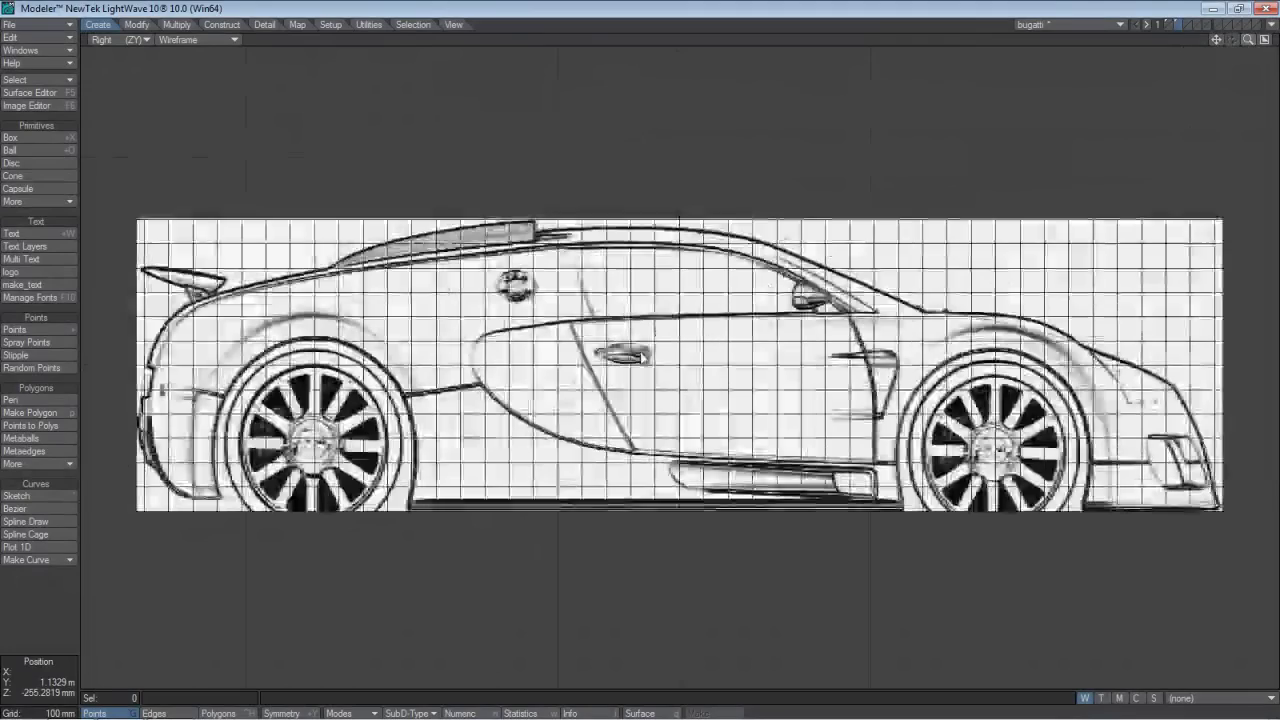
pyautogui.click(1265, 40)
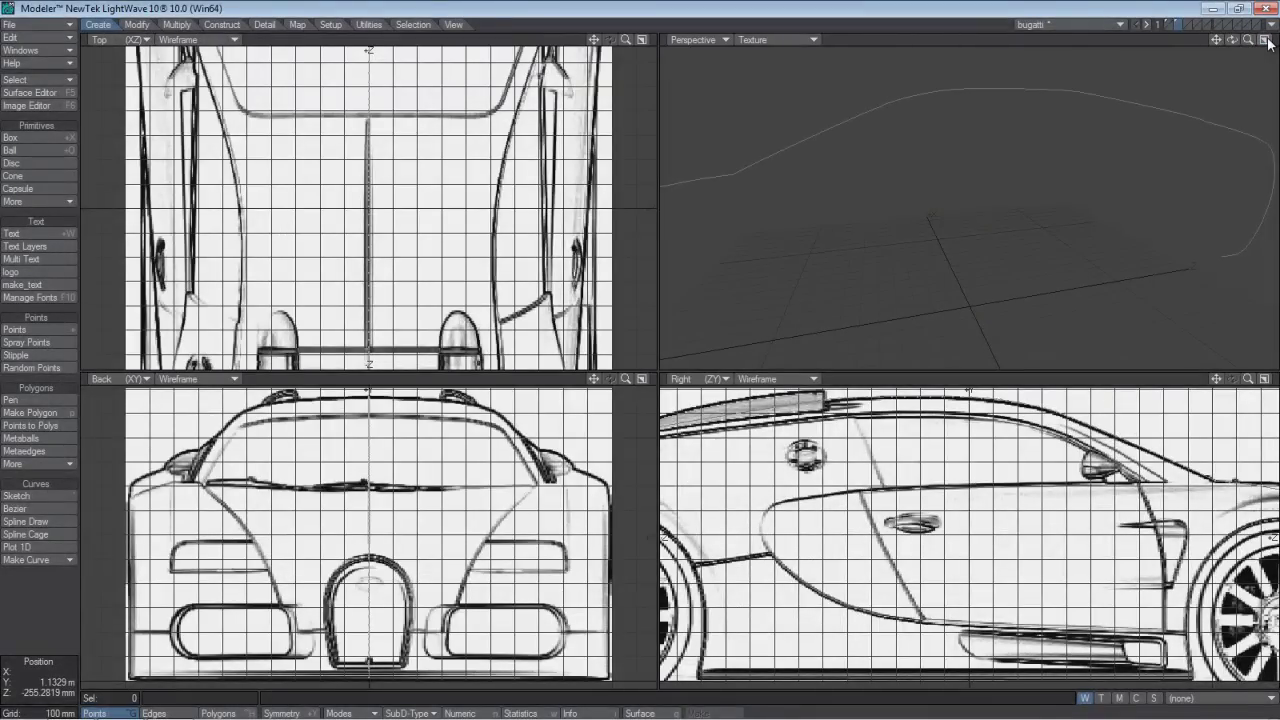
pyautogui.press('a')
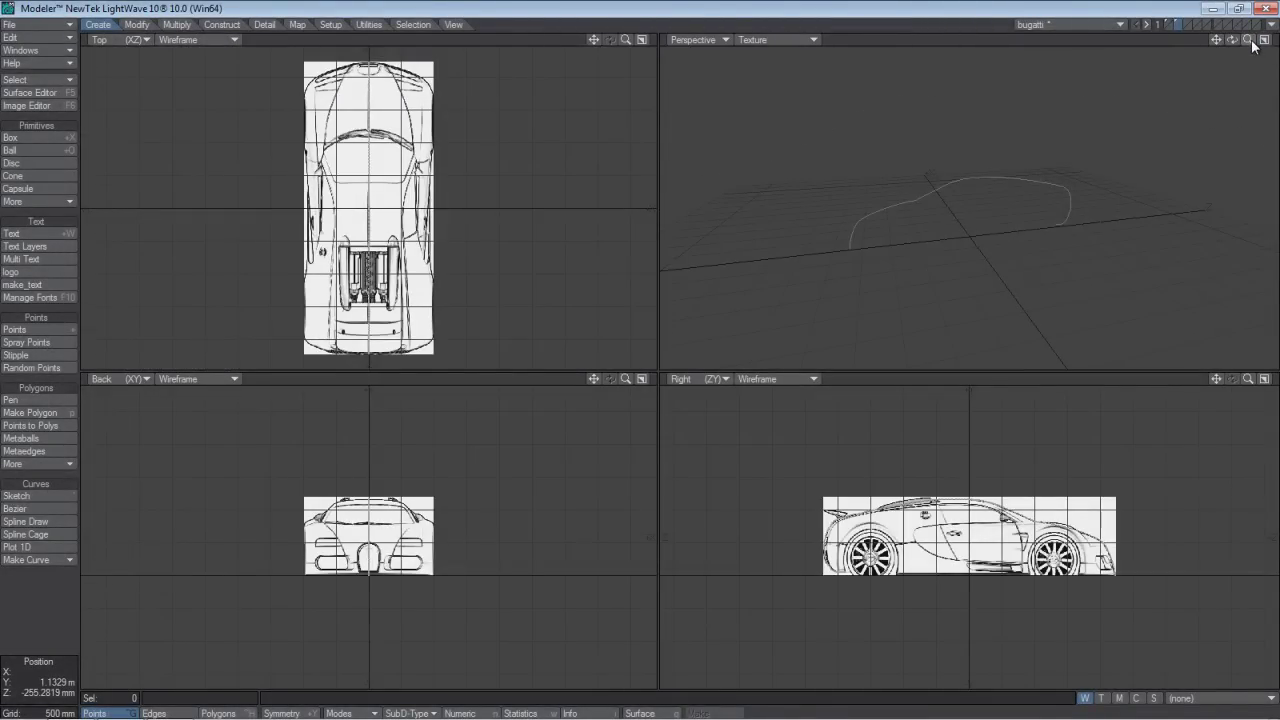
pyautogui.moveTo(1248, 40); pyautogui.dragTo(1244, 48)
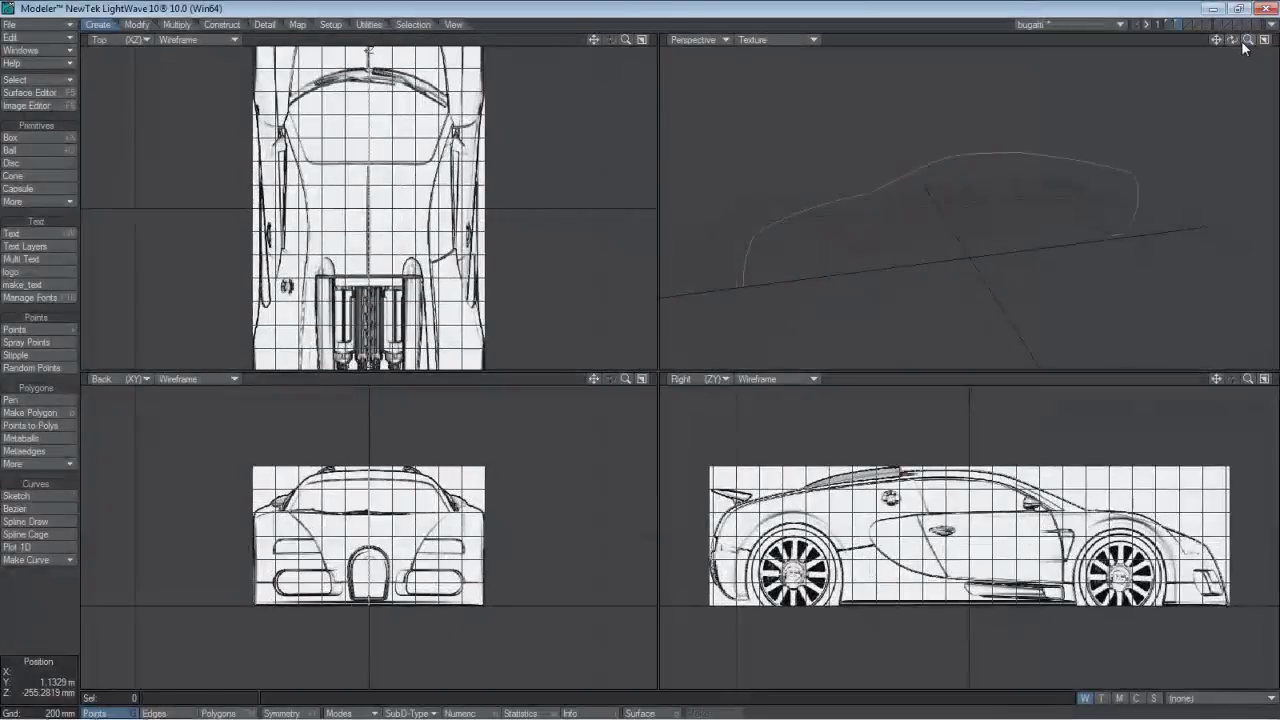
pyautogui.keyDown('shift'); pyautogui.click(1166, 21); pyautogui.keyUp('shift')
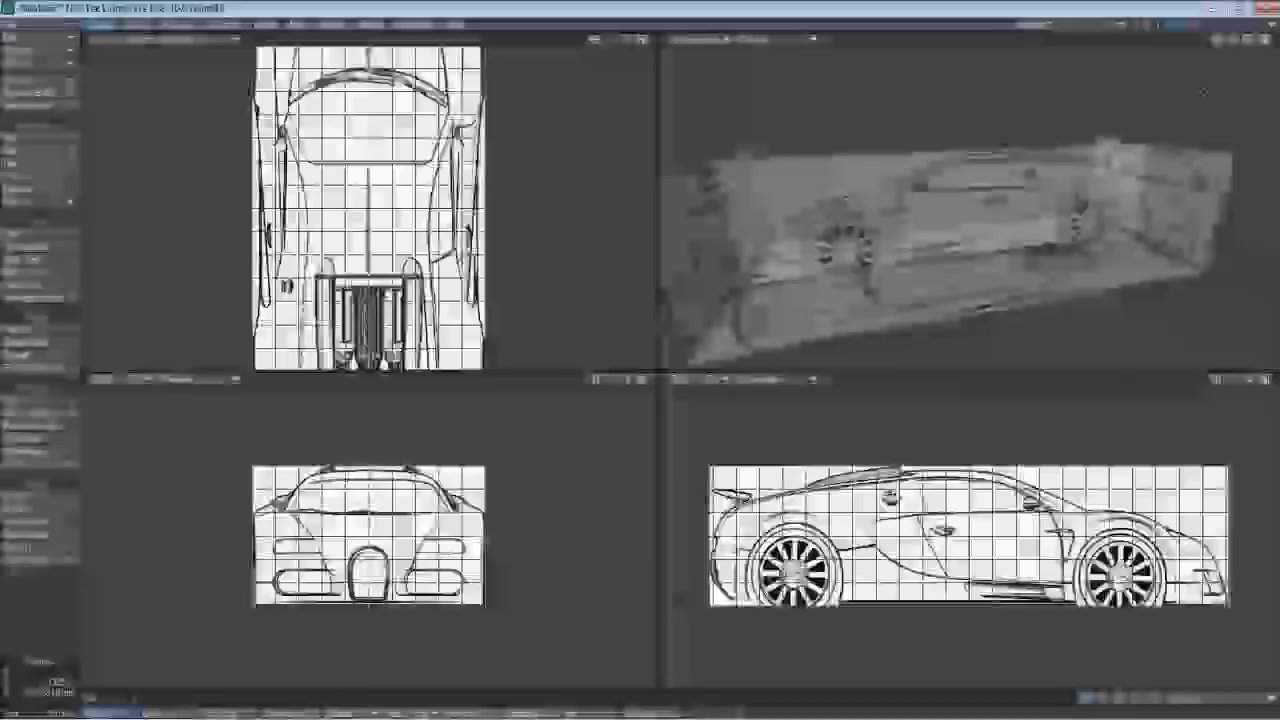
pyautogui.moveTo(1233, 41)
pyautogui.mouseDown()
pyautogui.moveTo(651, 366)
pyautogui.moveTo(1234, 46)
pyautogui.mouseUp()
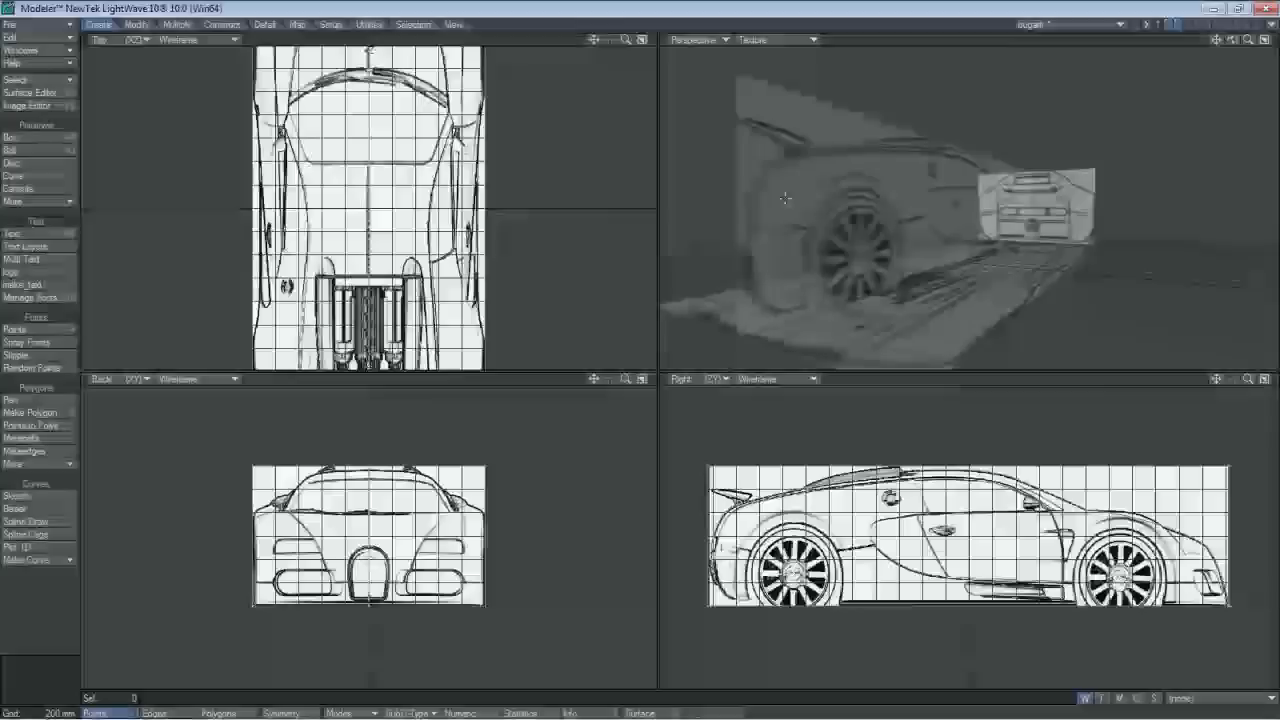
pyautogui.click(1178, 25)
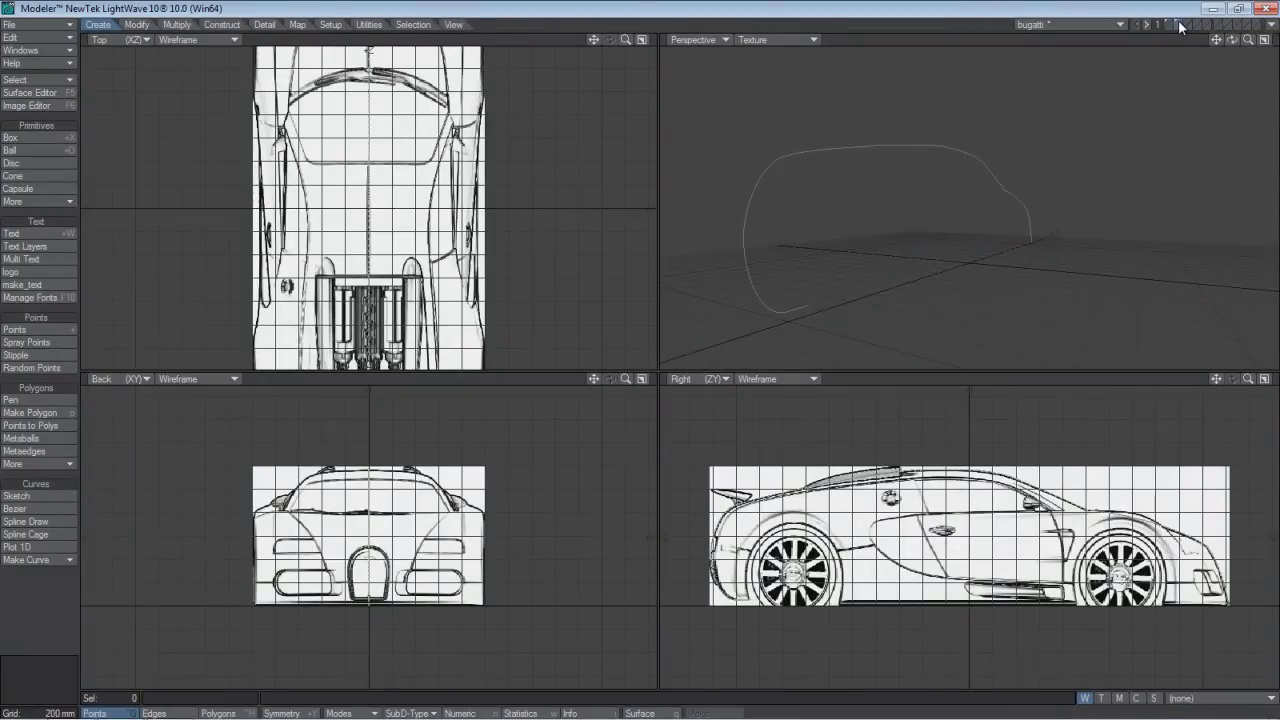
pyautogui.moveTo(1232, 40); pyautogui.dragTo(1120, 76)
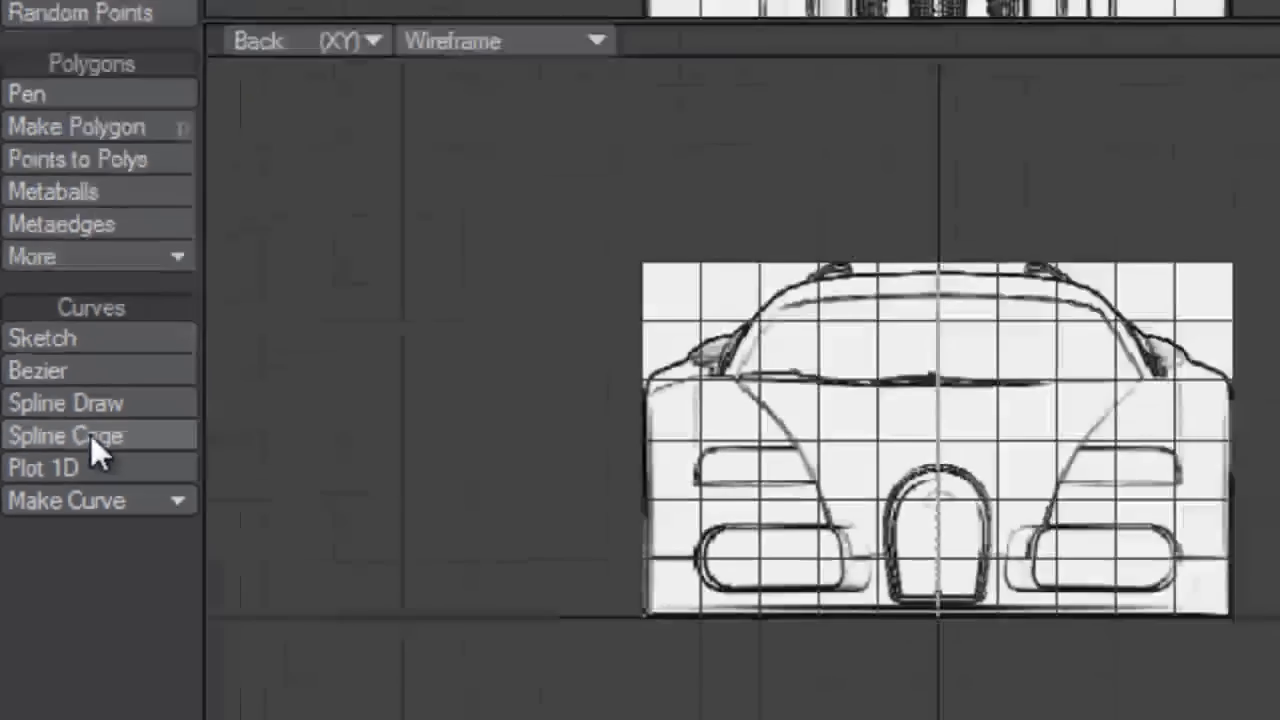
# Check the Spline Cage options, cancel them, and activate the Spline Draw tool
pyautogui.click(168, 352)
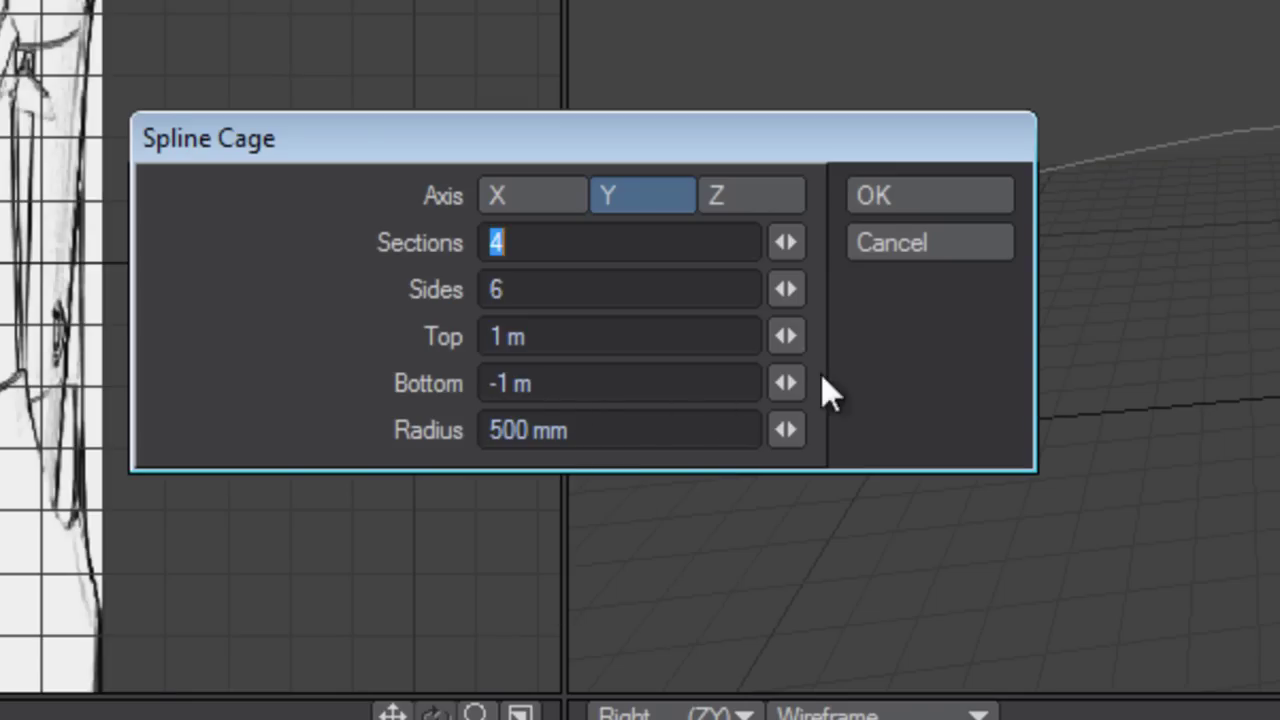
pyautogui.click(925, 243)
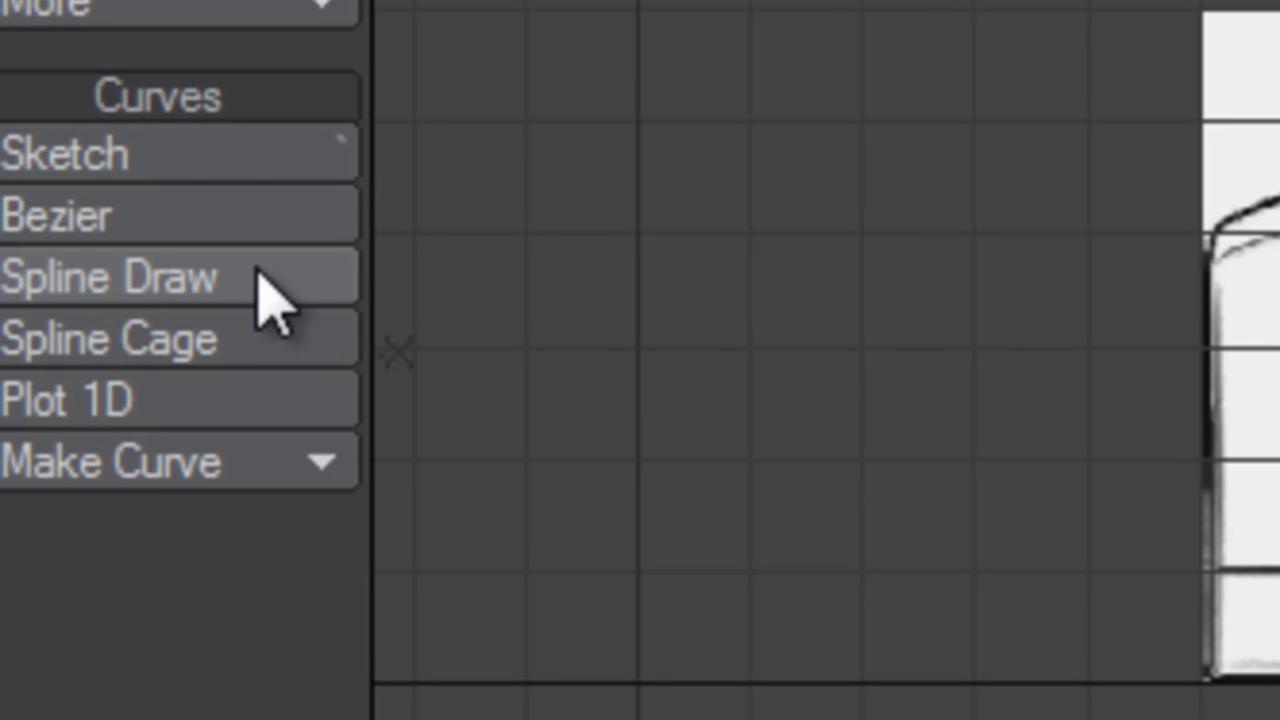
pyautogui.click(268, 290)
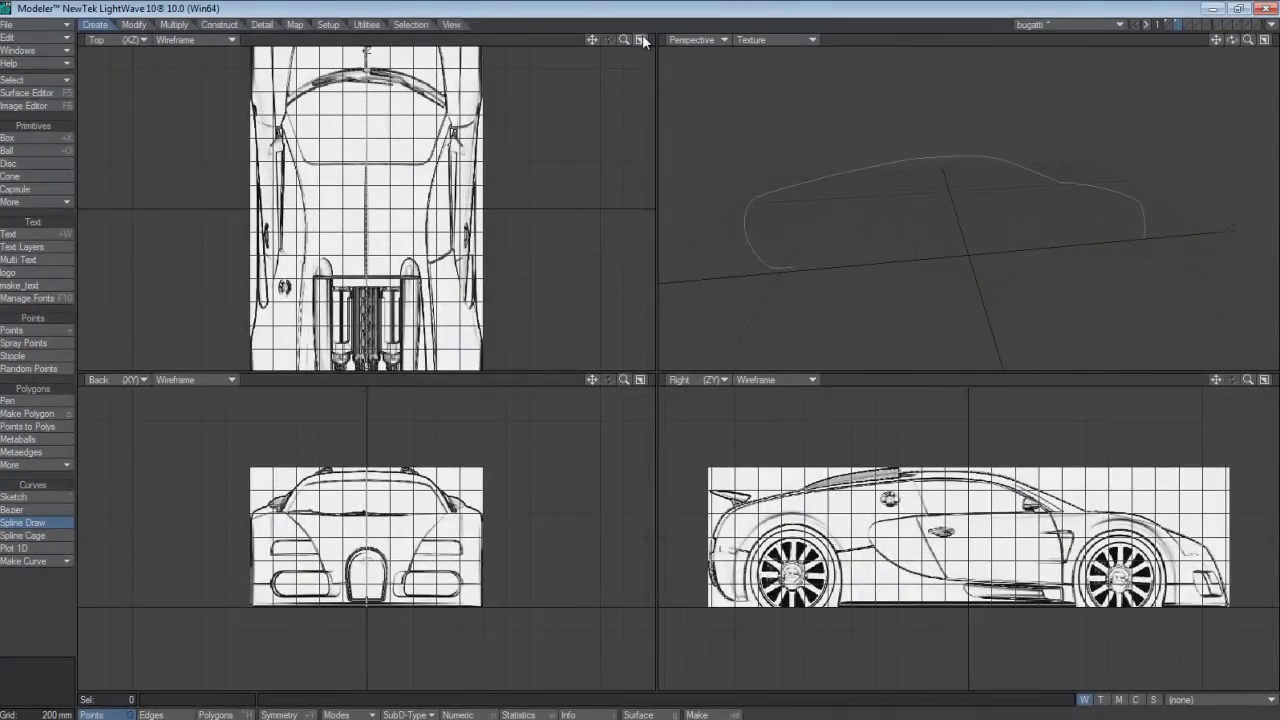
pyautogui.click(642, 39)
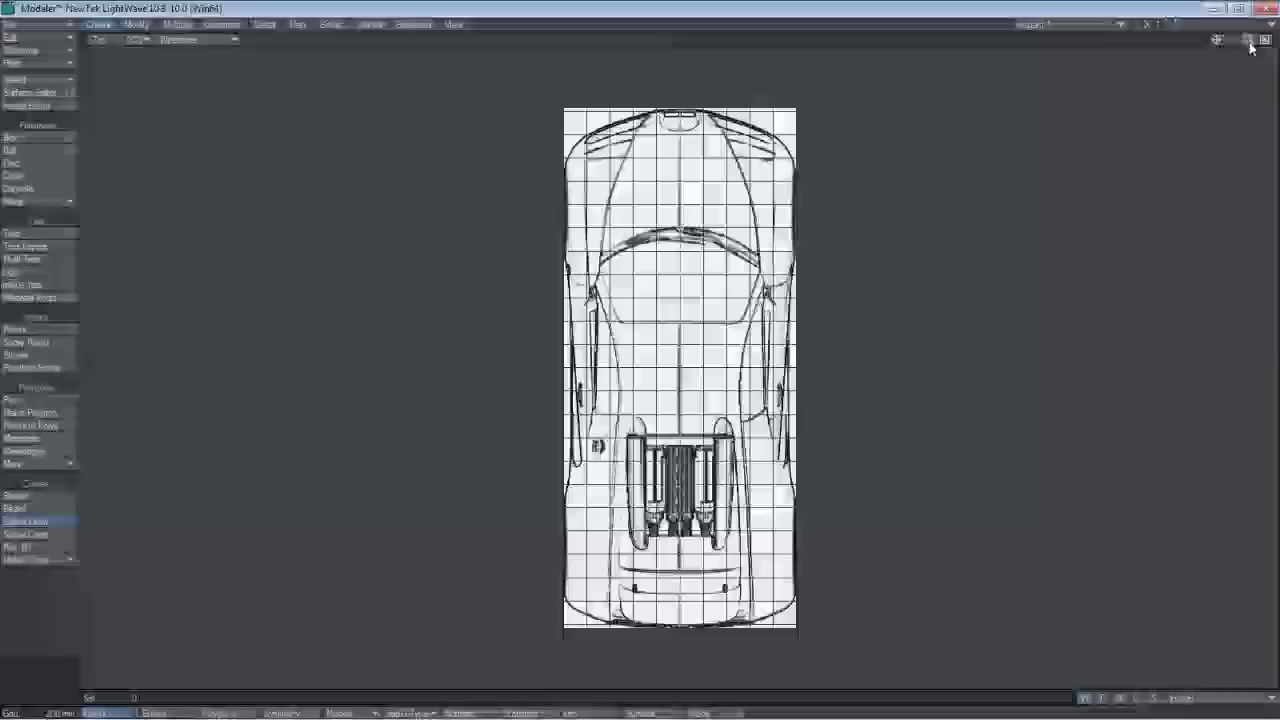
pyautogui.moveTo(1247, 40); pyautogui.dragTo(1138, 40)
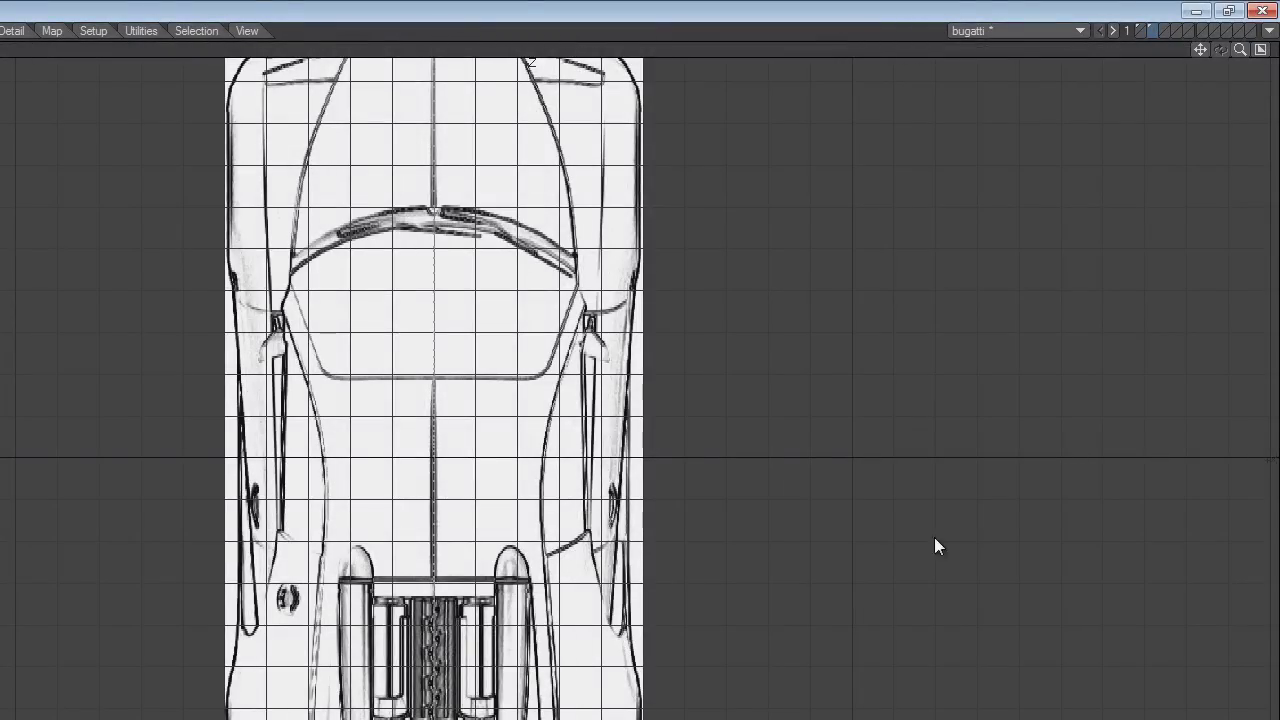
pyautogui.click(1259, 50)
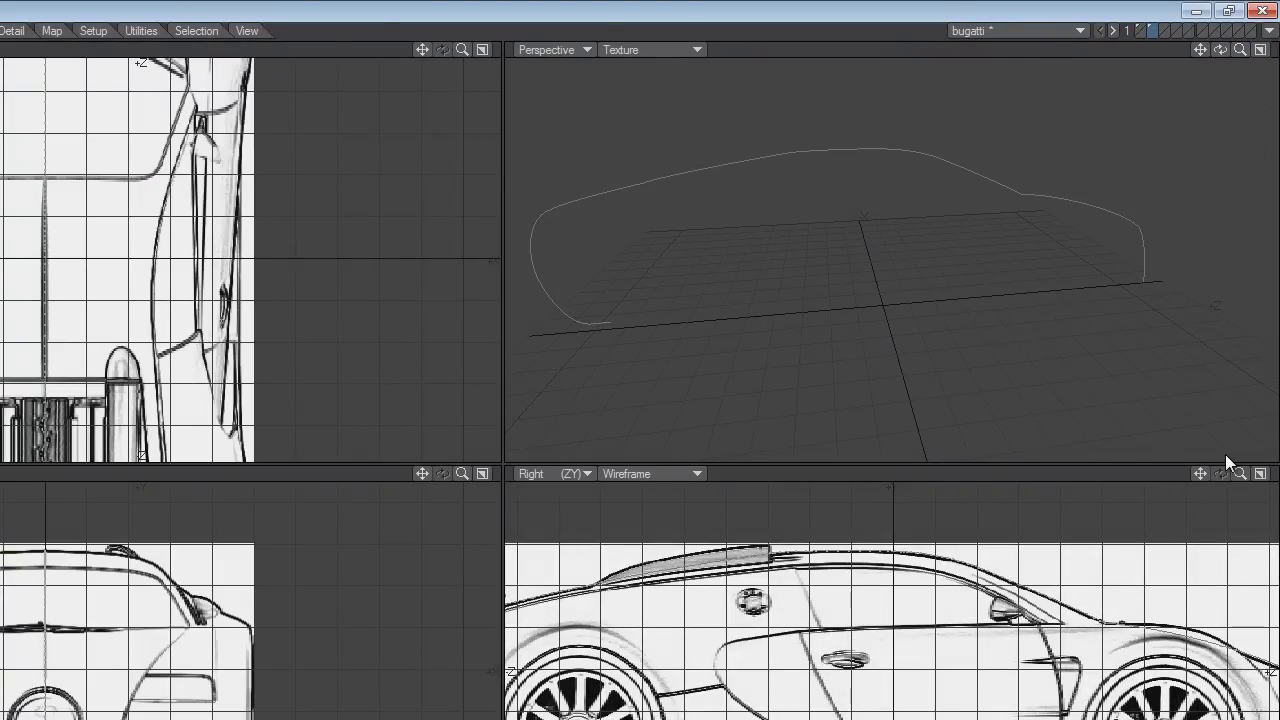
# Trace the front wheel arch in the enlarged Right view with a seven-point spline, adjusting its points to the arch outline
pyautogui.moveTo(1202, 471); pyautogui.dragTo(1107, 417)
pyautogui.click(1260, 474)
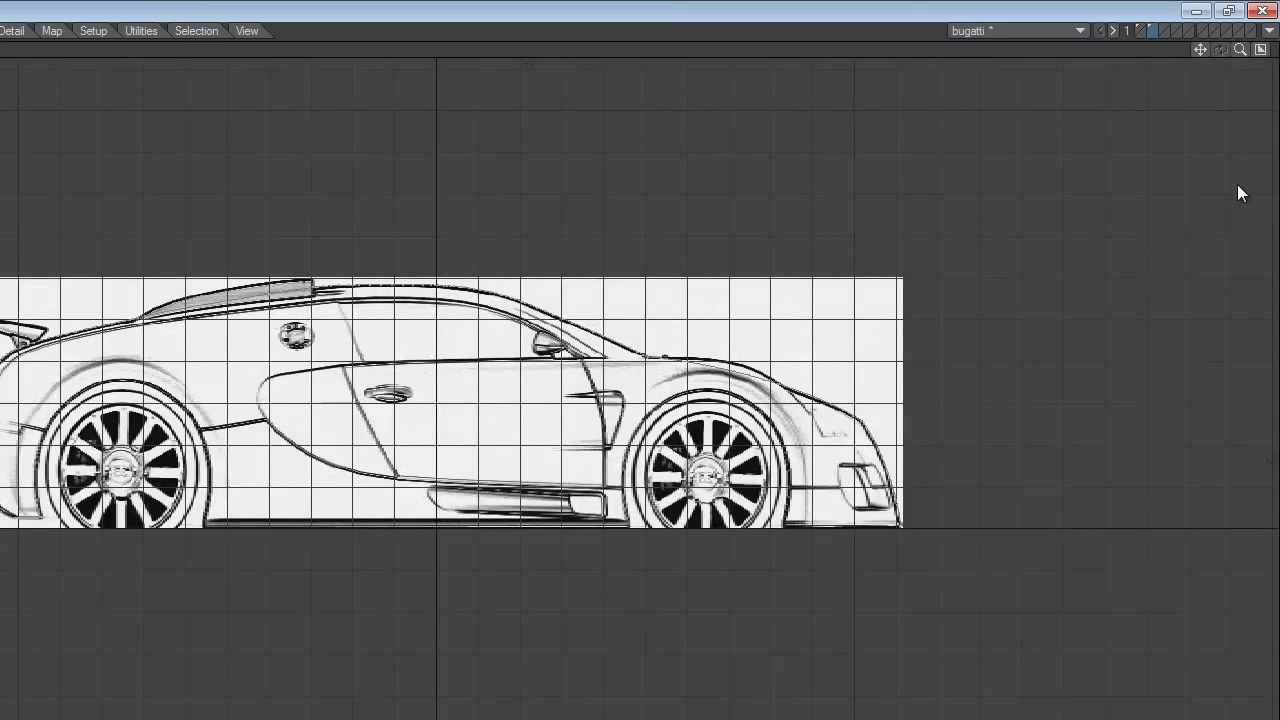
pyautogui.moveTo(1240, 50); pyautogui.dragTo(1275, 50)
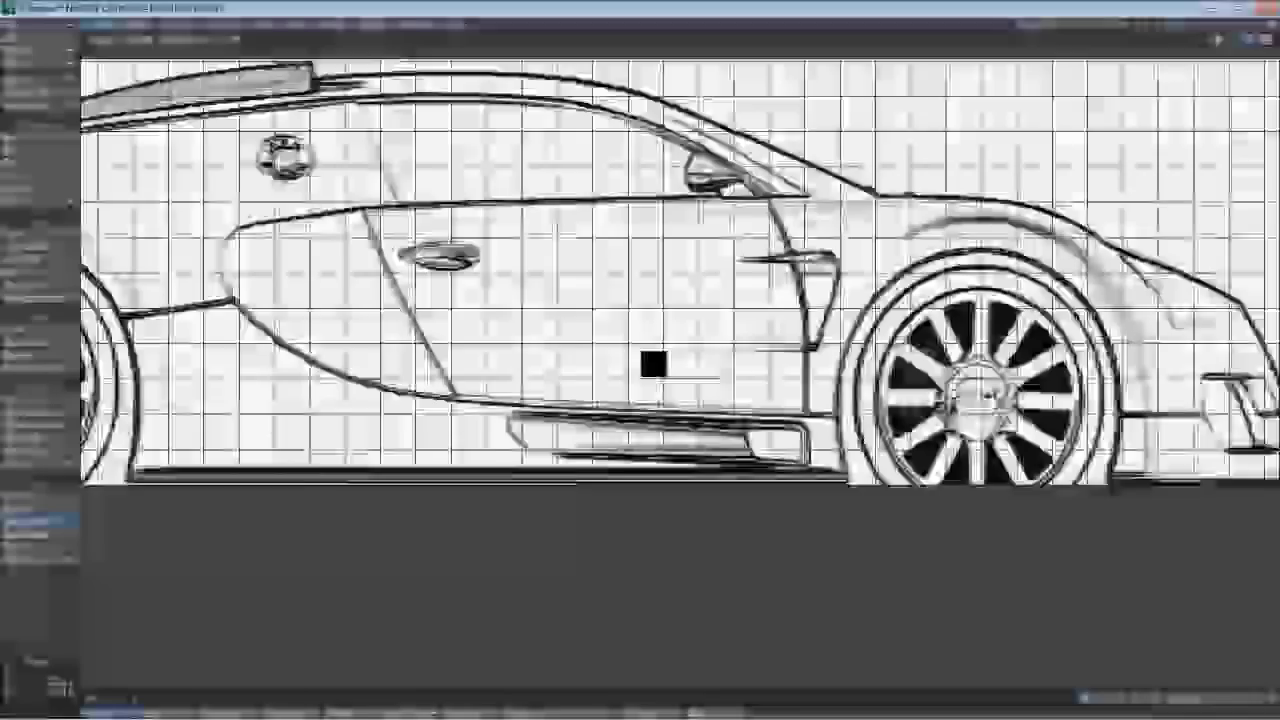
pyautogui.moveTo(653, 364); pyautogui.dragTo(652, 363)
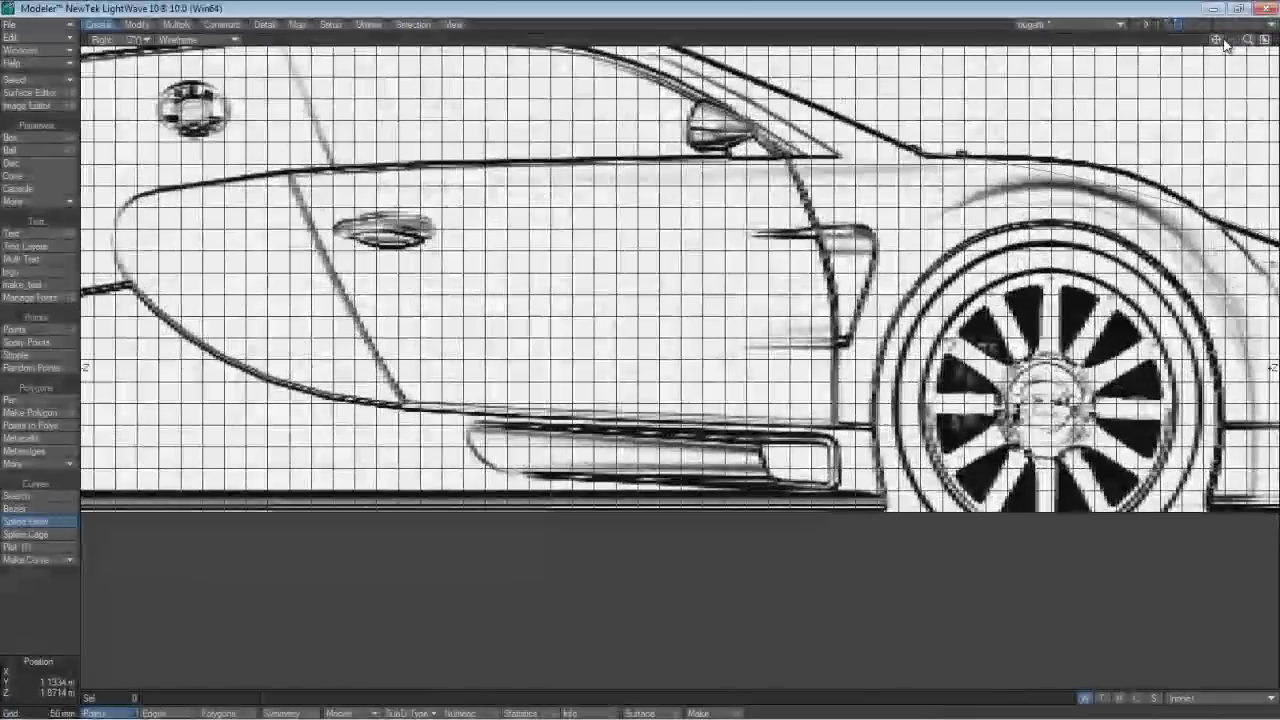
pyautogui.moveTo(1217, 40); pyautogui.dragTo(652, 360)
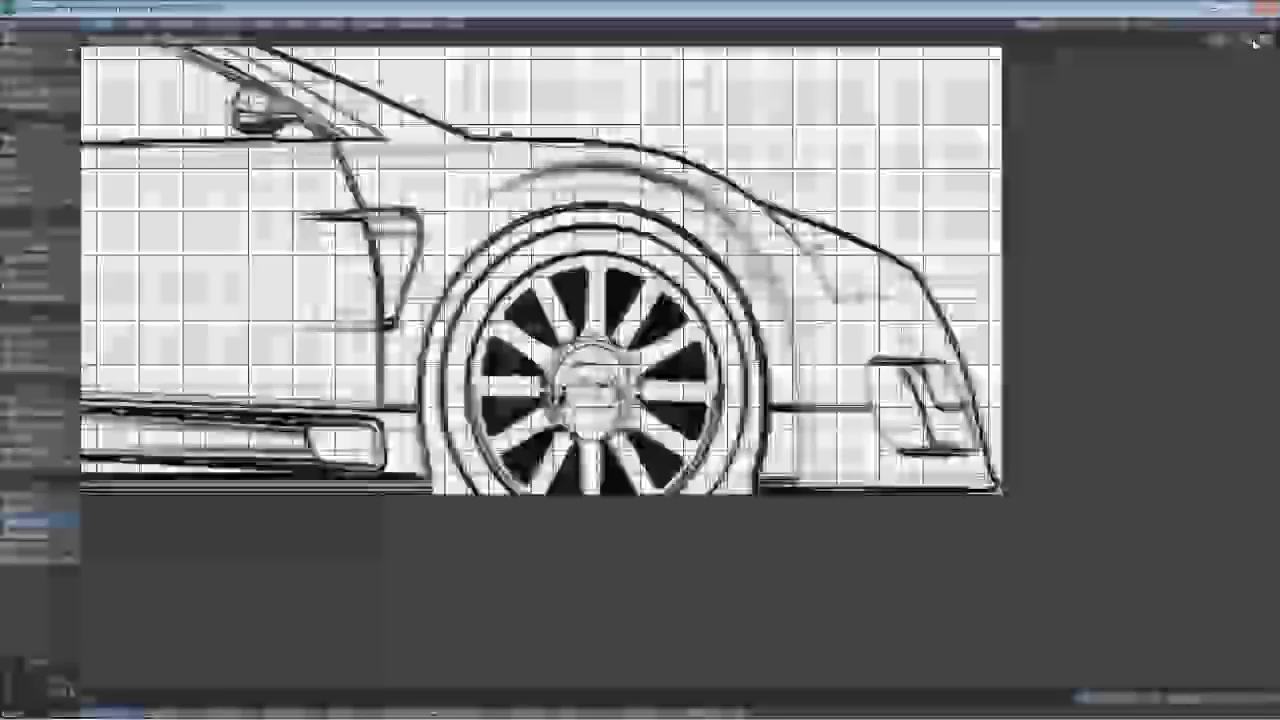
pyautogui.moveTo(1248, 40); pyautogui.dragTo(1256, 85)
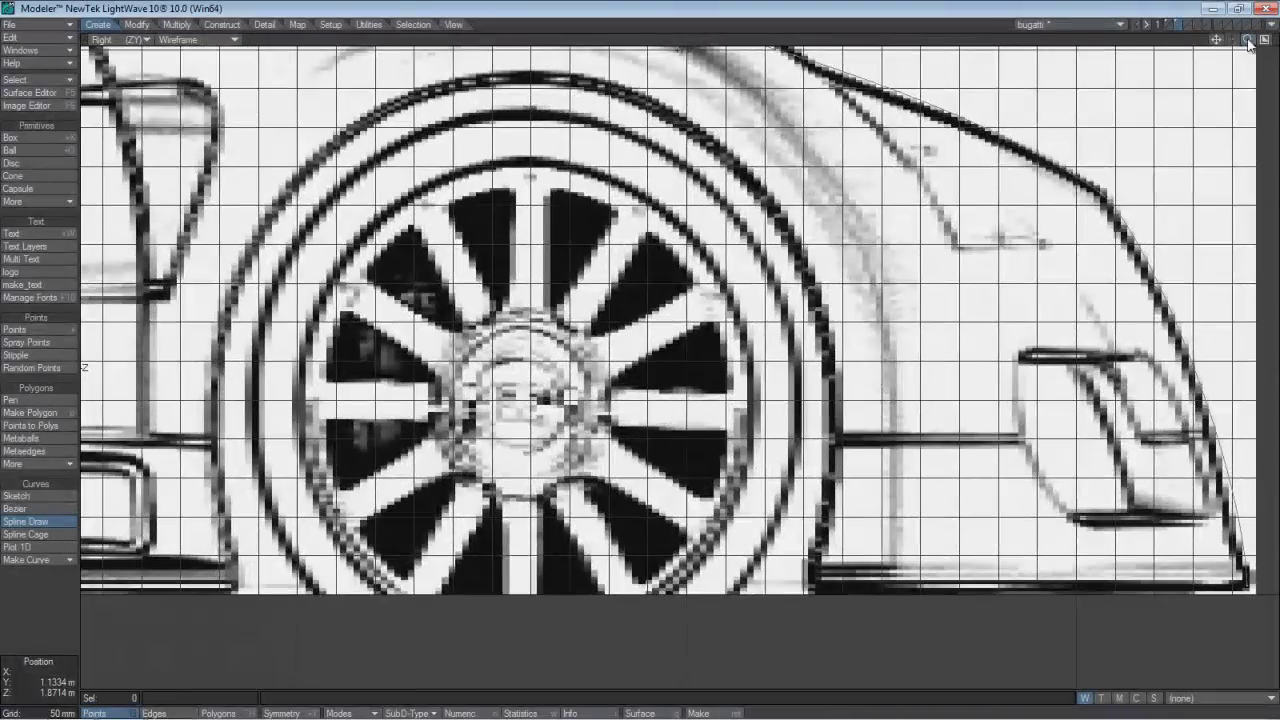
pyautogui.moveTo(652, 364); pyautogui.dragTo(654, 365)
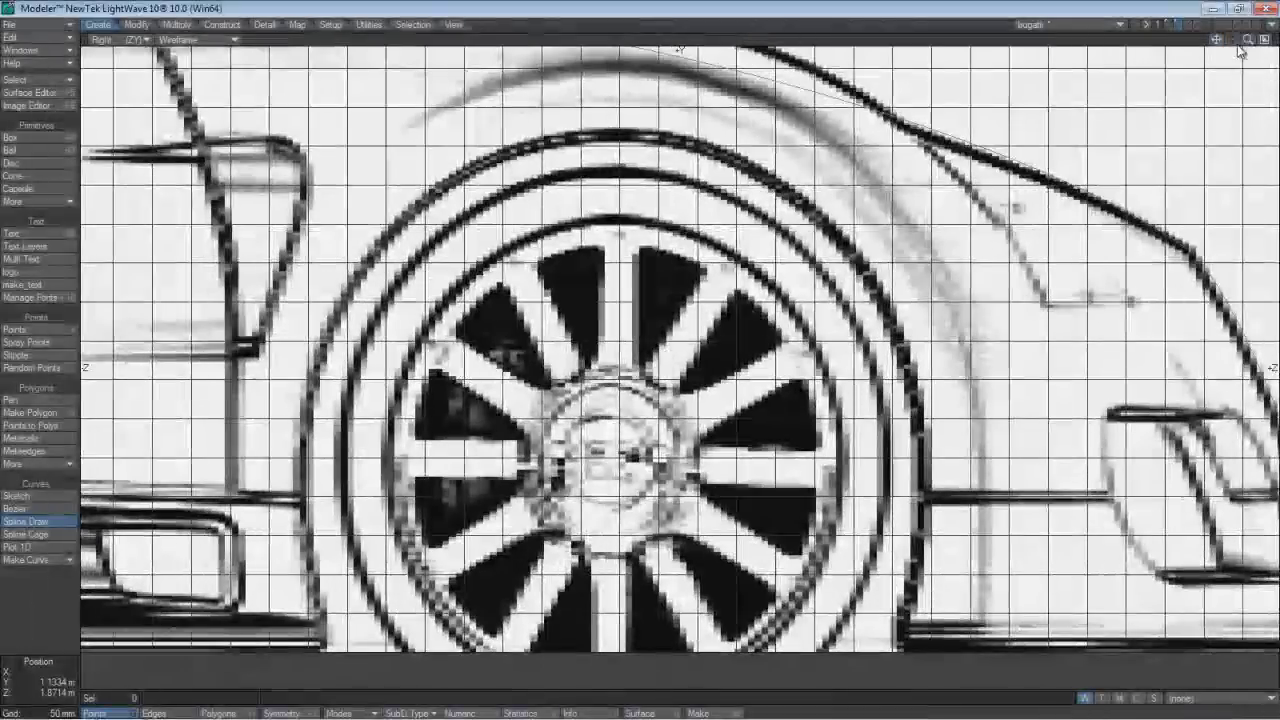
pyautogui.moveTo(1248, 40); pyautogui.dragTo(1258, 41)
pyautogui.moveTo(653, 364); pyautogui.dragTo(653, 364)
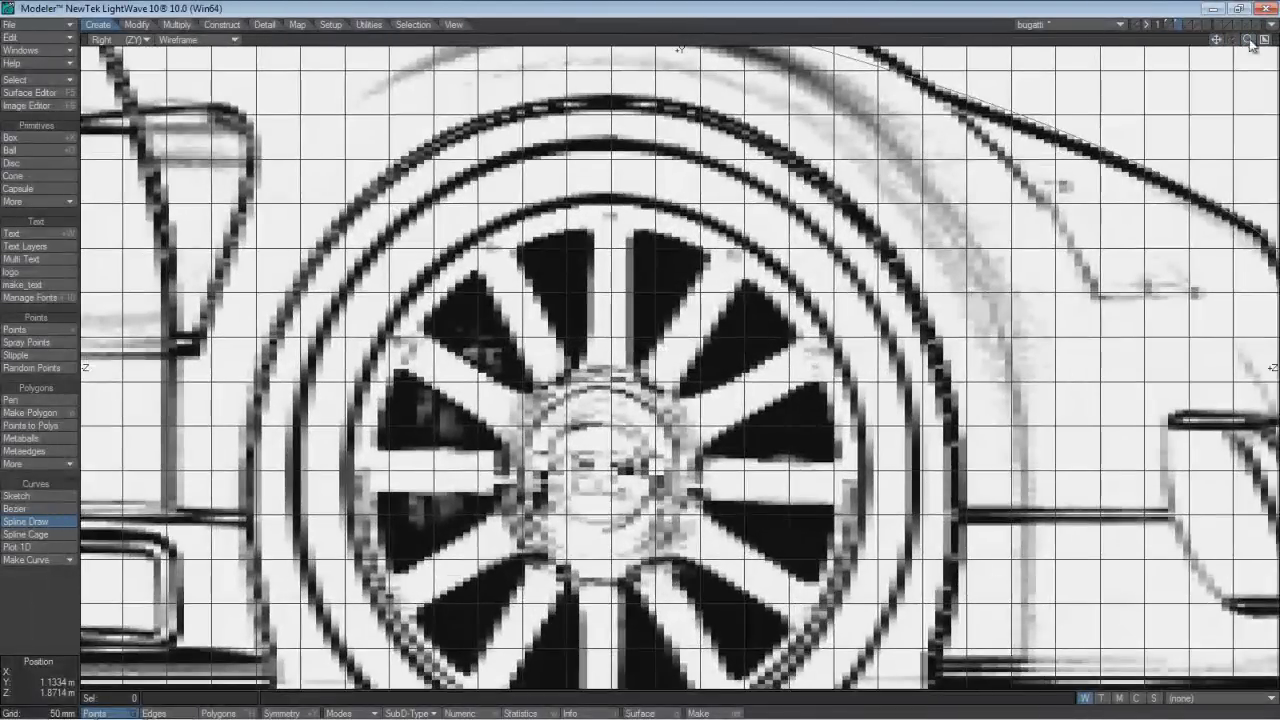
pyautogui.moveTo(1216, 41); pyautogui.dragTo(654, 363)
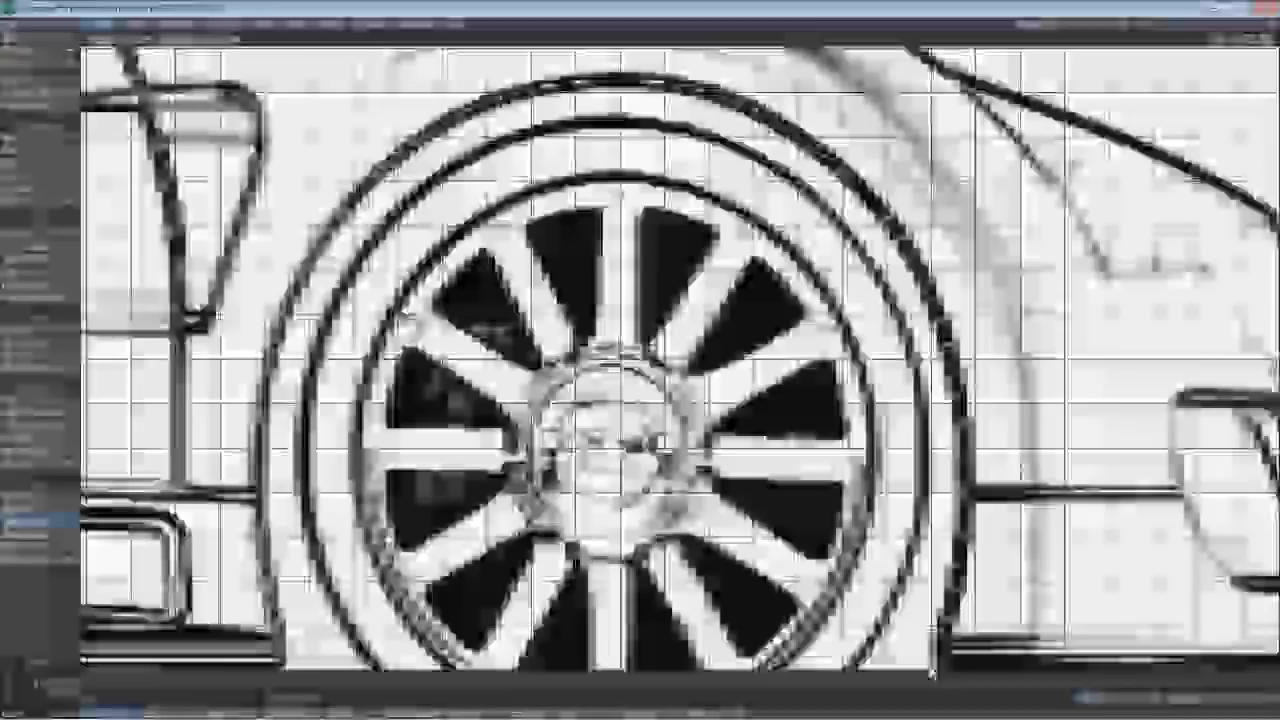
pyautogui.click(932, 664)
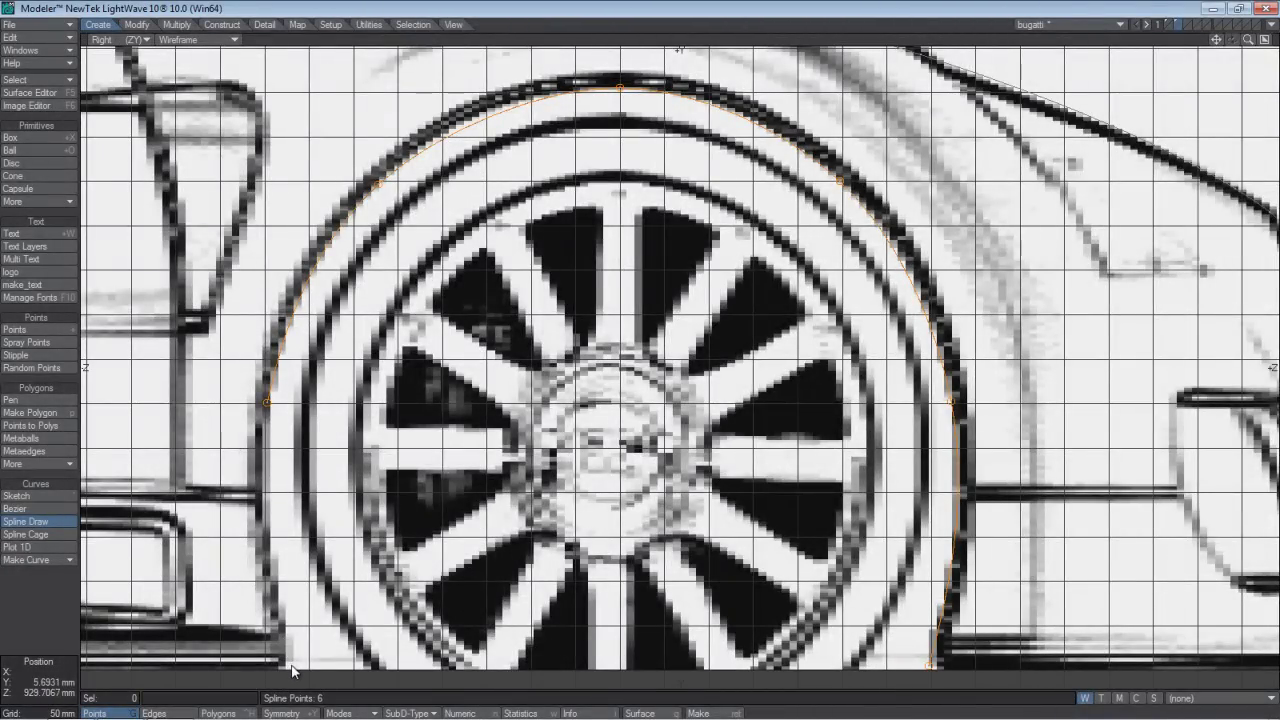
pyautogui.click(290, 666)
pyautogui.moveTo(269, 404); pyautogui.dragTo(271, 399)
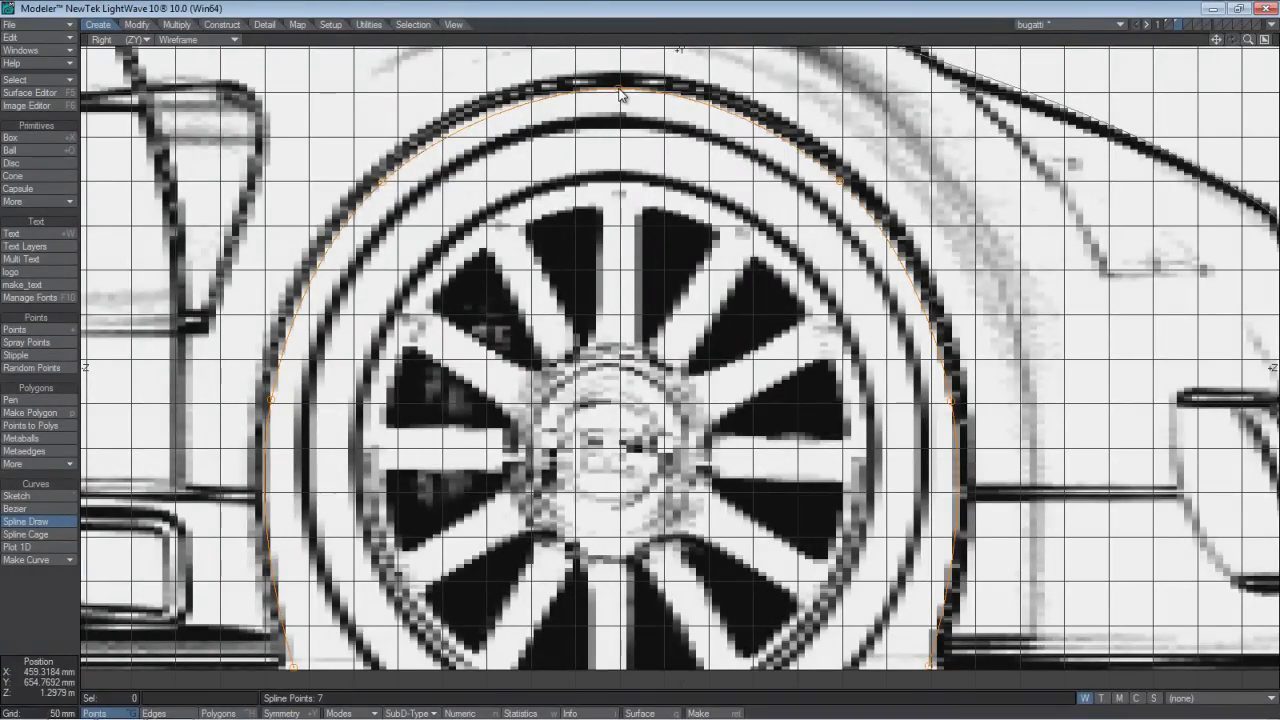
pyautogui.moveTo(619, 91); pyautogui.dragTo(619, 93)
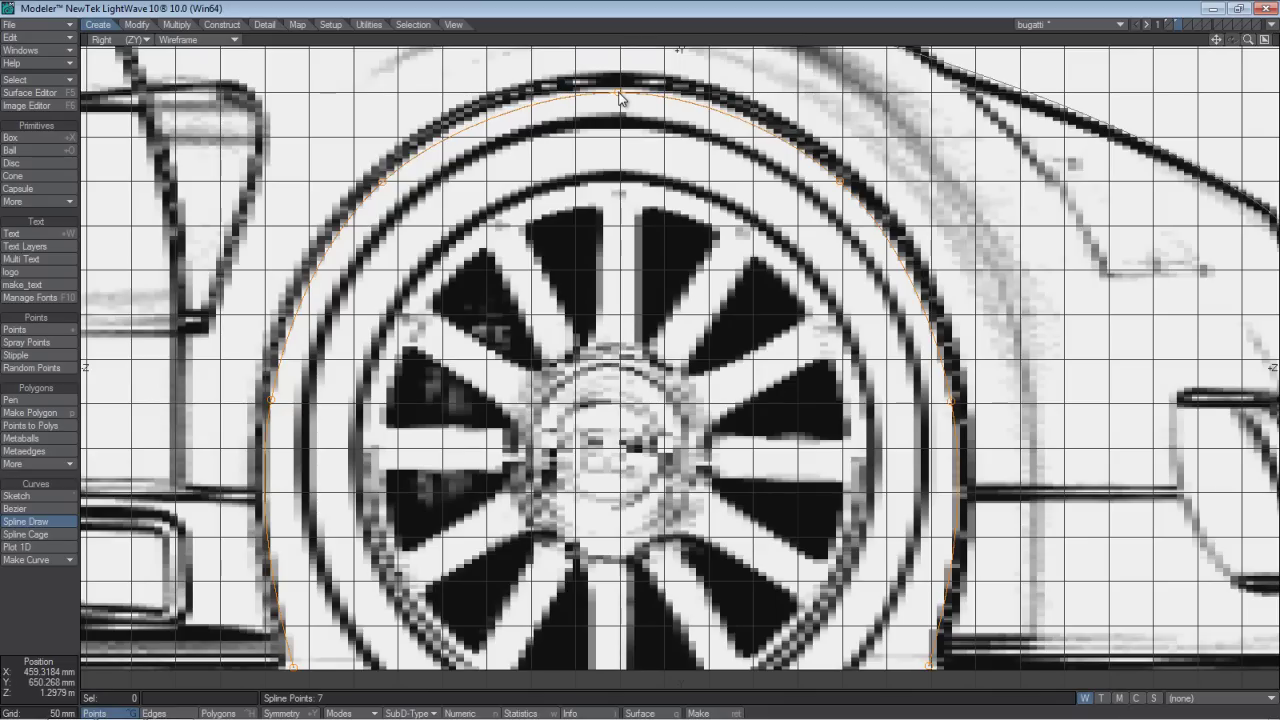